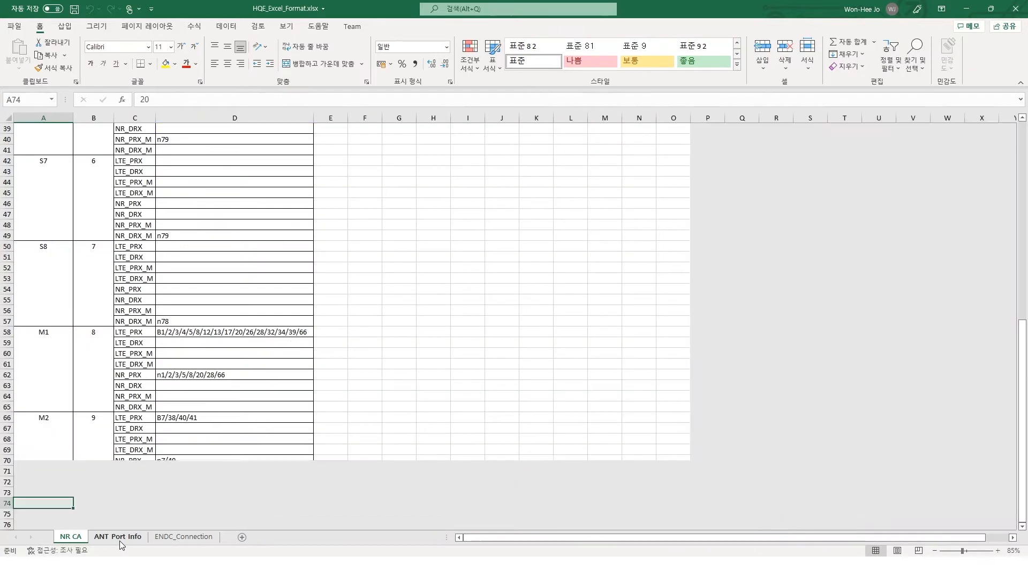
Examine the port names, numbers and bands on the ANT Port Info sheet, the ENDC_Connection sheet and the NR CA list.
{"action": "left_click", "coordinate": [34, 276]}
{"action": "key", "text": "ctrl+Home"}
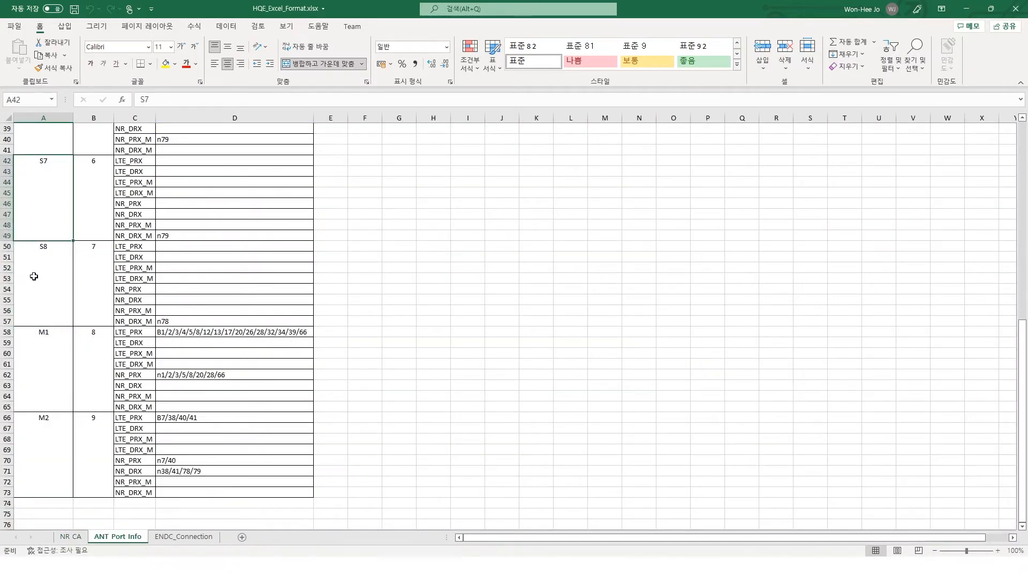
{"action": "key", "text": "Down"}
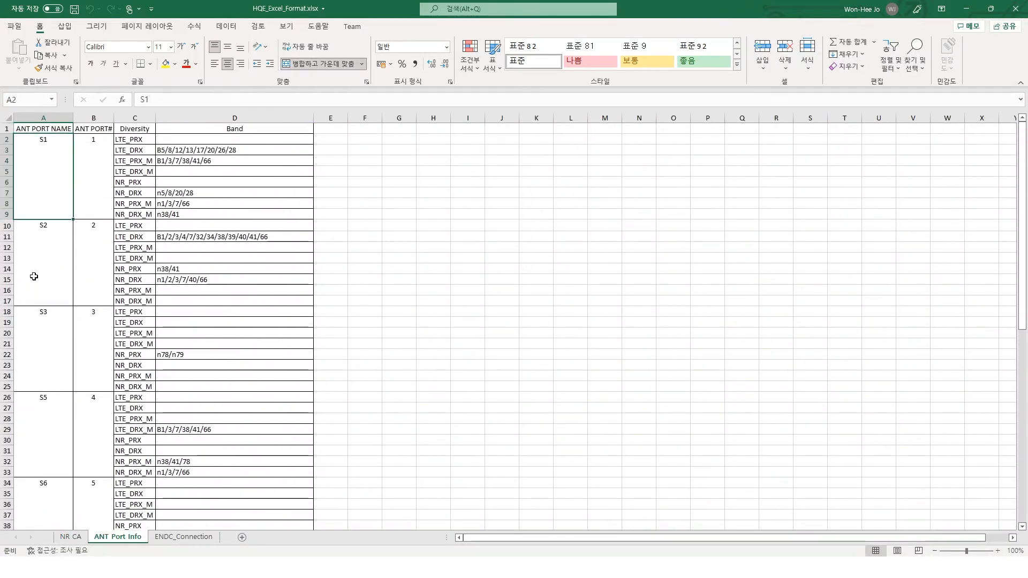
{"action": "key", "text": "Right"}
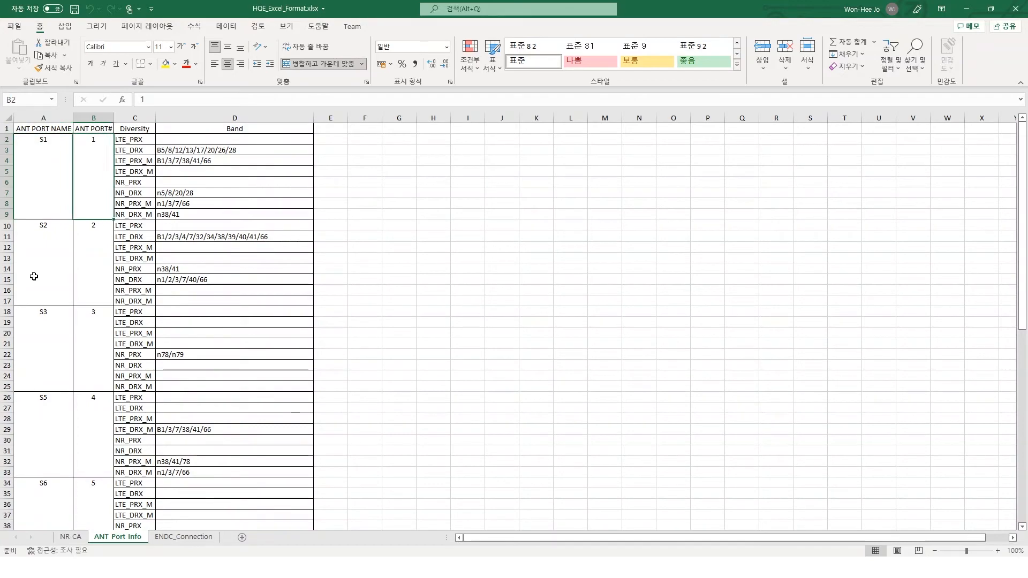
{"action": "key", "text": "Right"}
{"action": "key", "text": "Right"}
{"action": "key", "text": "Down"}
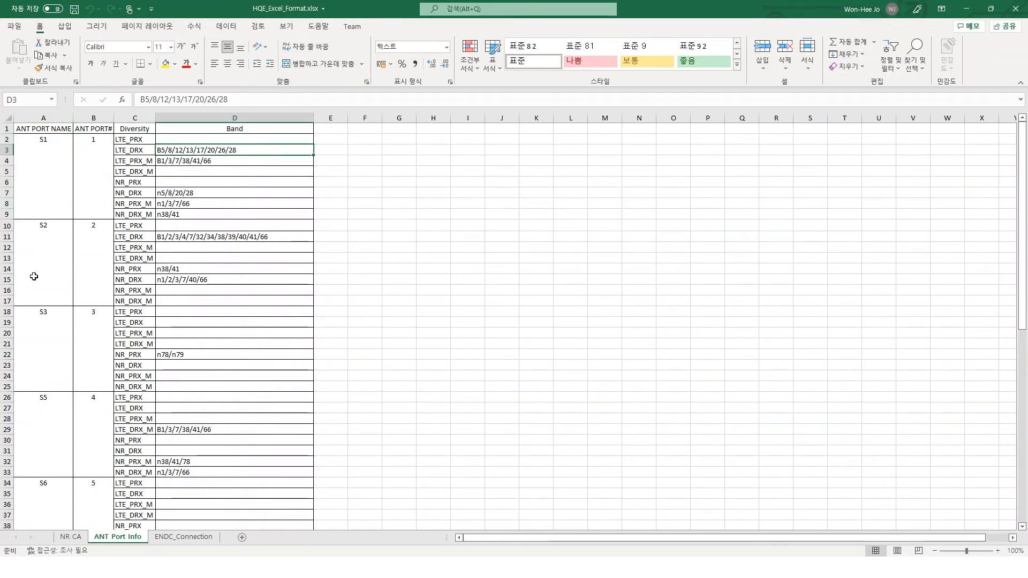
{"action": "key", "text": "ctrl+Page_Down"}
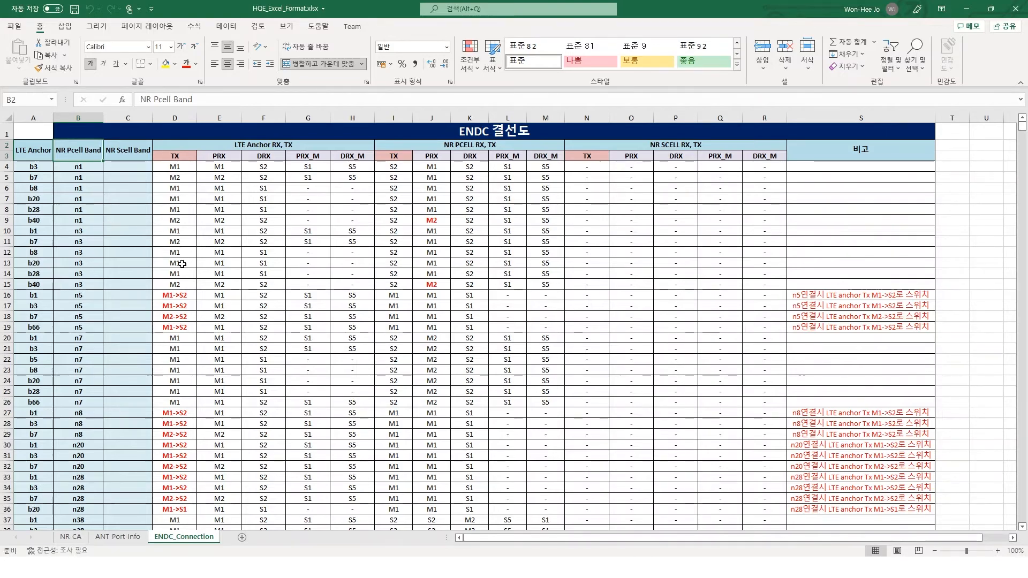
{"action": "left_click", "coordinate": [70, 537]}
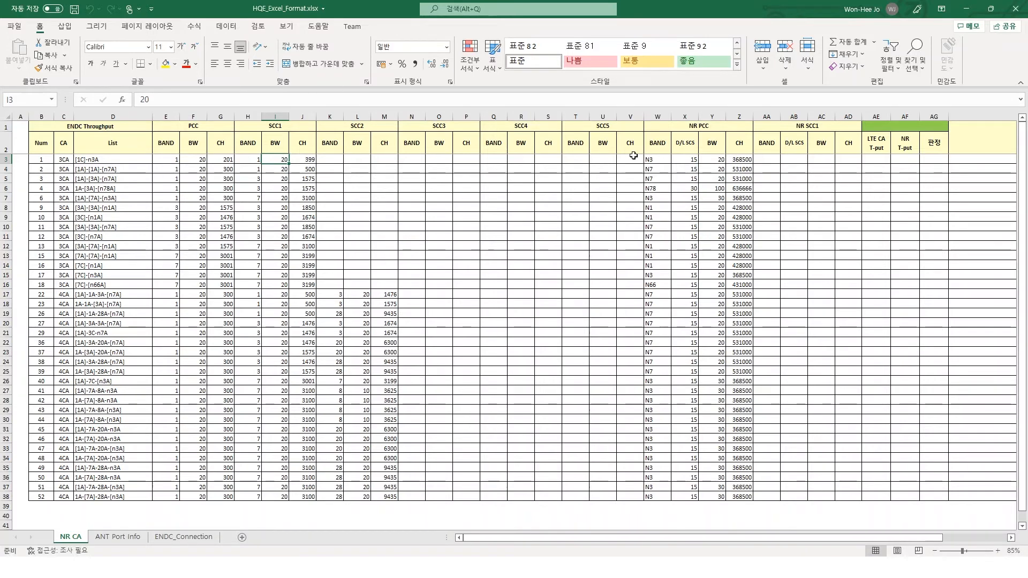
Switch to FTA Utility Tool and convert HQE_Excel_Format.xlsx from the FTA_Demo folder with the HQE to FTA conversion.
{"action": "left_click", "coordinate": [966, 8]}
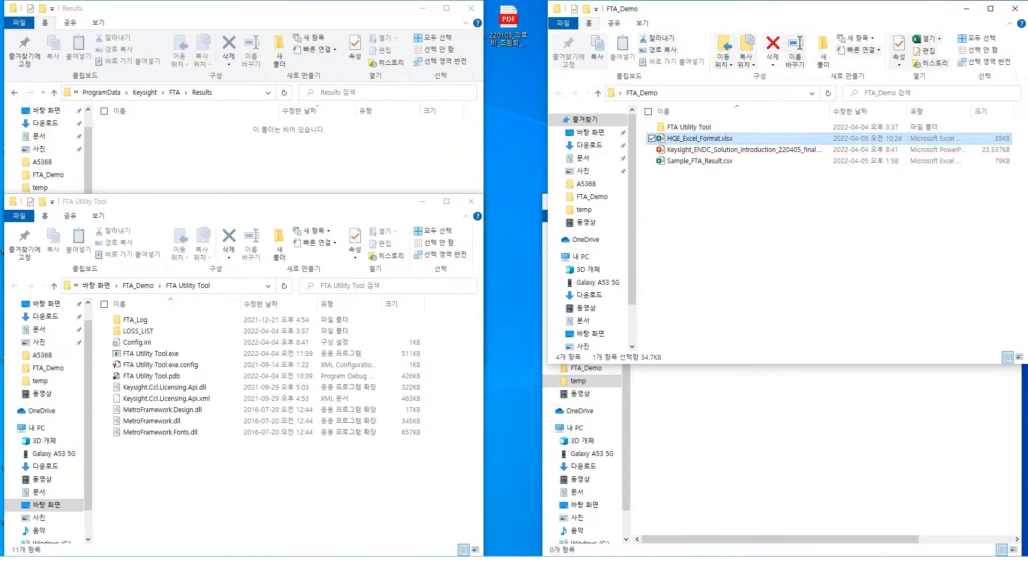
{"action": "left_click", "coordinate": [383, 568]}
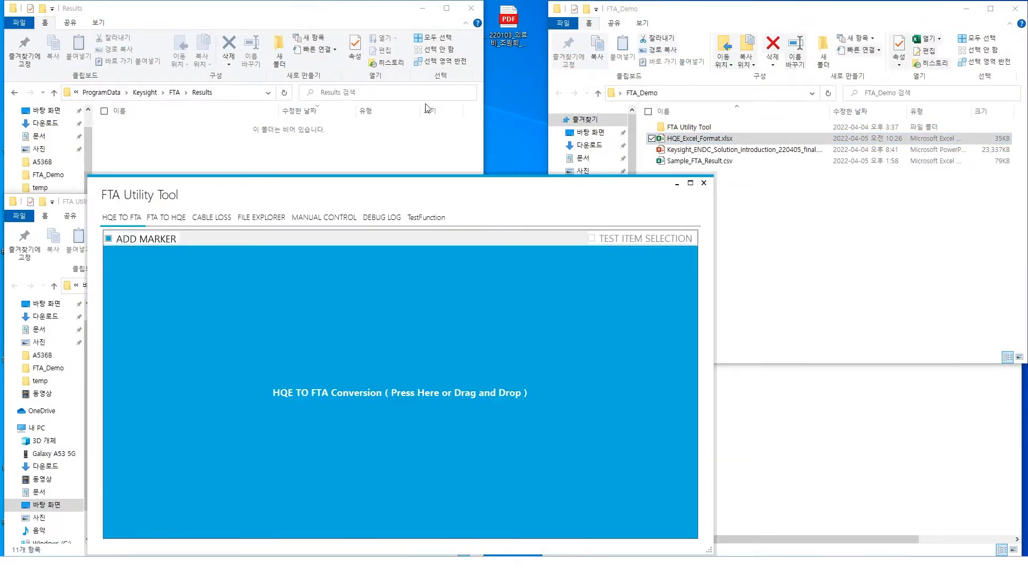
{"action": "left_click_drag", "start_coordinate": [374, 186], "coordinate": [291, 74]}
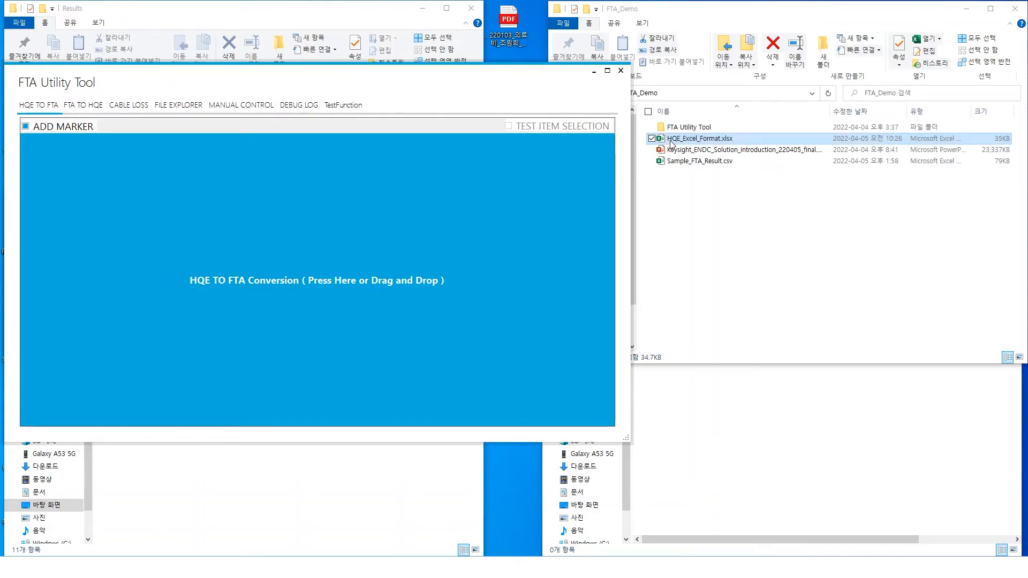
{"action": "left_click_drag", "start_coordinate": [671, 143], "coordinate": [459, 175]}
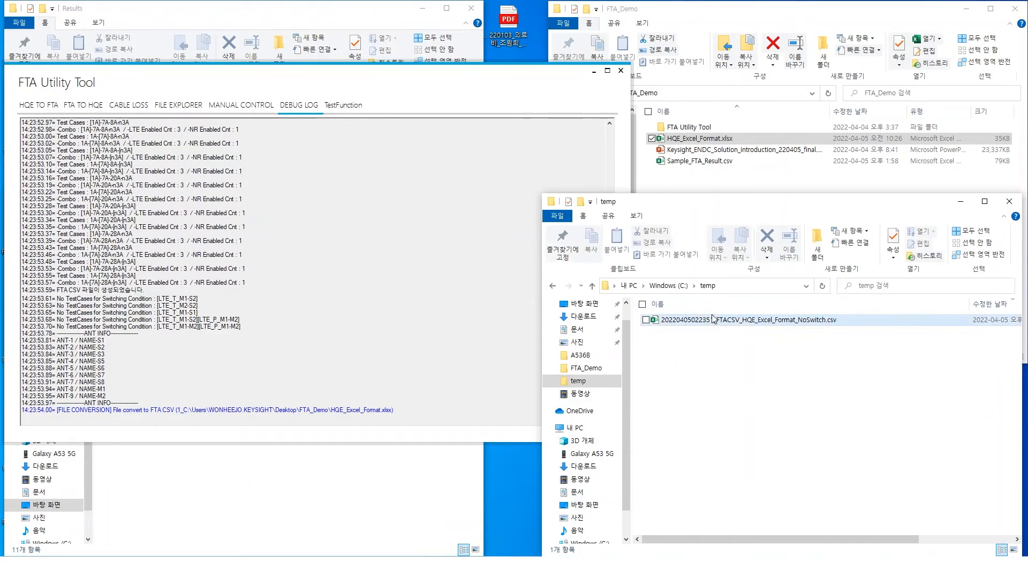
View the converted CSV file from the temp folder as full-screen text, check its RFIO port strings, and close it.
{"action": "left_click", "coordinate": [733, 320]}
{"action": "right_click", "coordinate": [688, 321]}
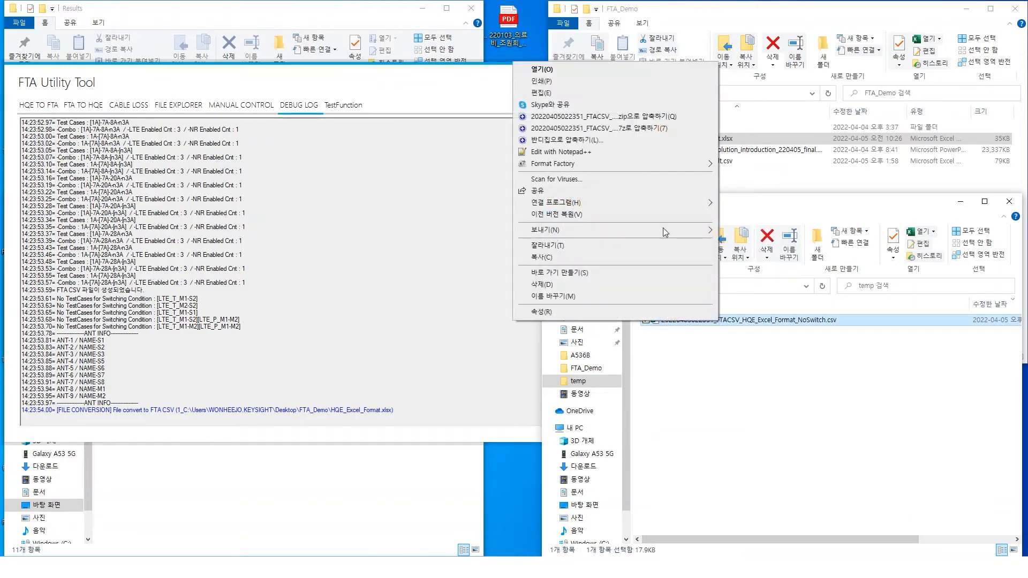
{"action": "left_click", "coordinate": [631, 92]}
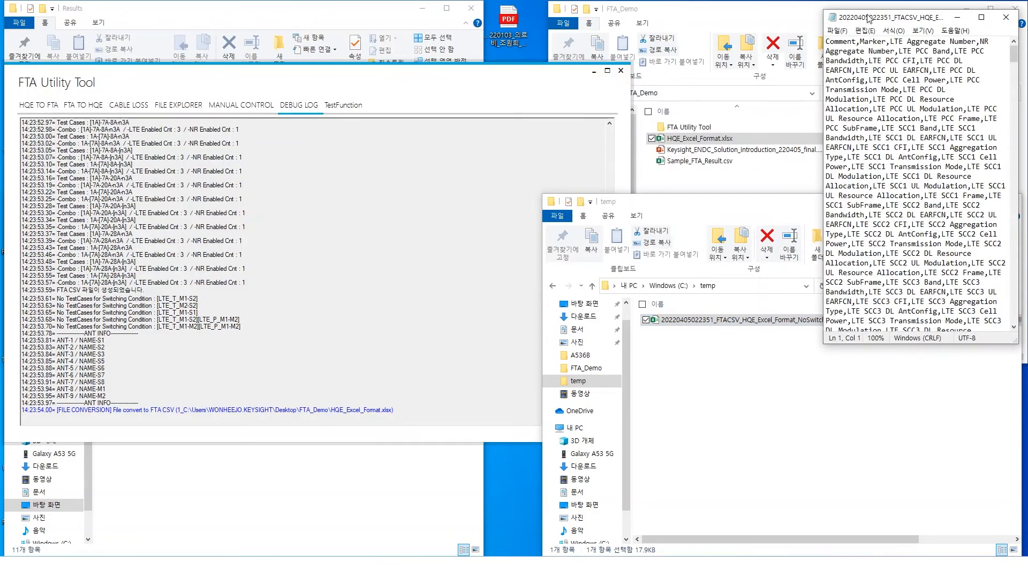
{"action": "double_click", "coordinate": [865, 17]}
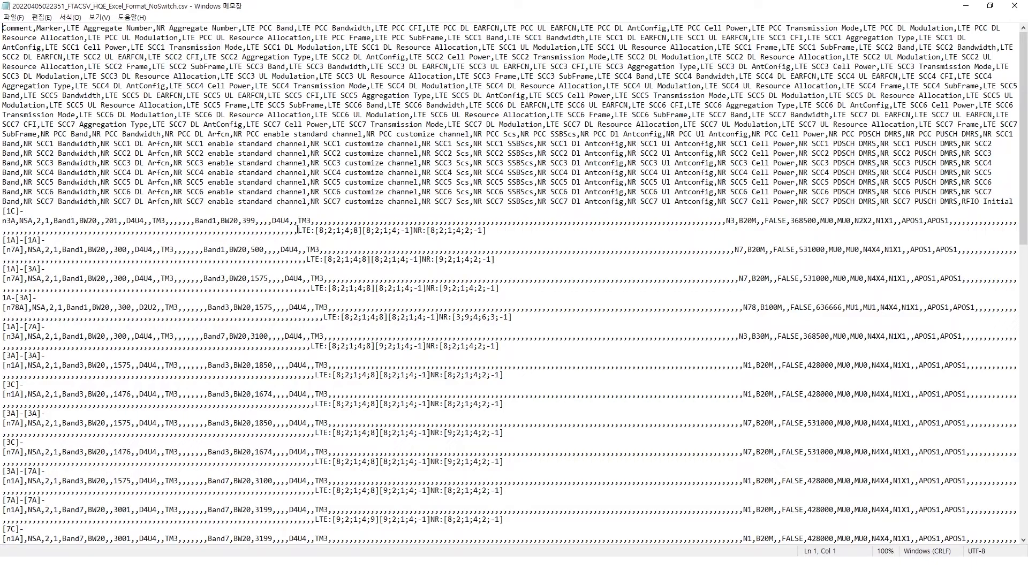
{"action": "left_click_drag", "start_coordinate": [298, 229], "coordinate": [307, 230]}
{"action": "left_click", "coordinate": [1014, 6]}
{"action": "left_click", "coordinate": [670, 340]}
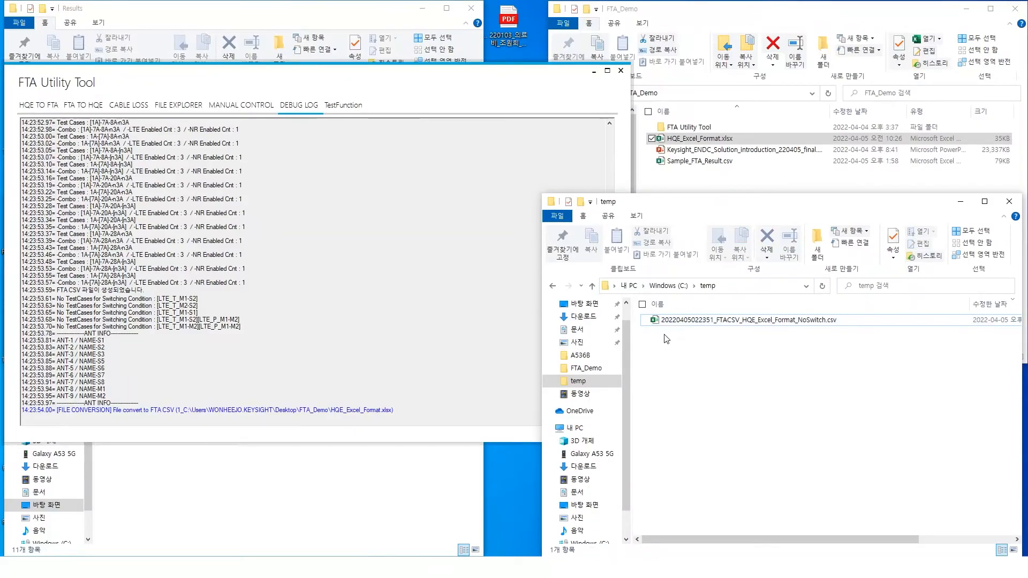
Switch to UXM 5G Automation Toolset and open the test plan ENDC_2220210.testplan.
{"action": "left_click", "coordinate": [482, 567]}
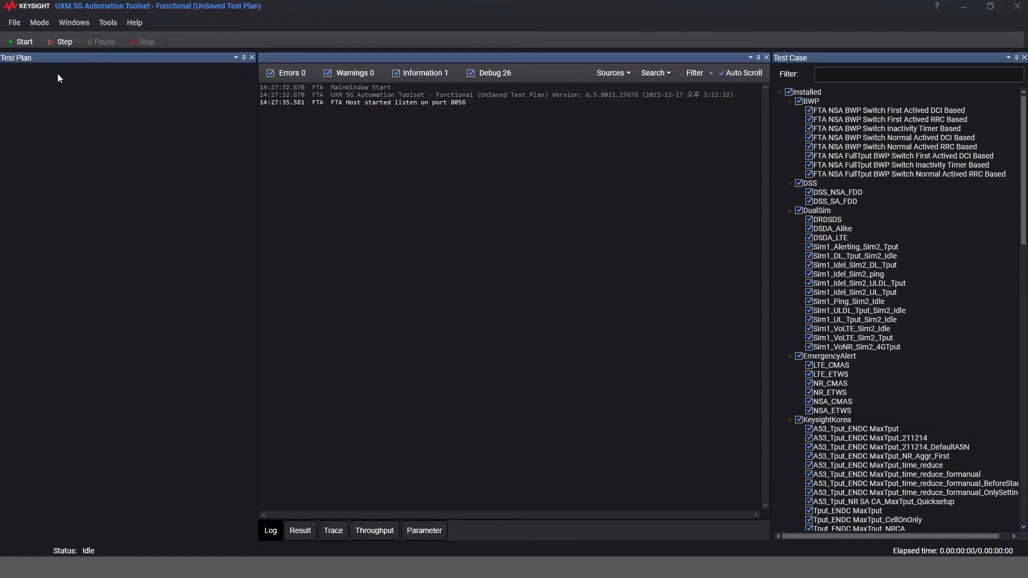
{"action": "left_click", "coordinate": [11, 24]}
{"action": "left_click", "coordinate": [13, 64]}
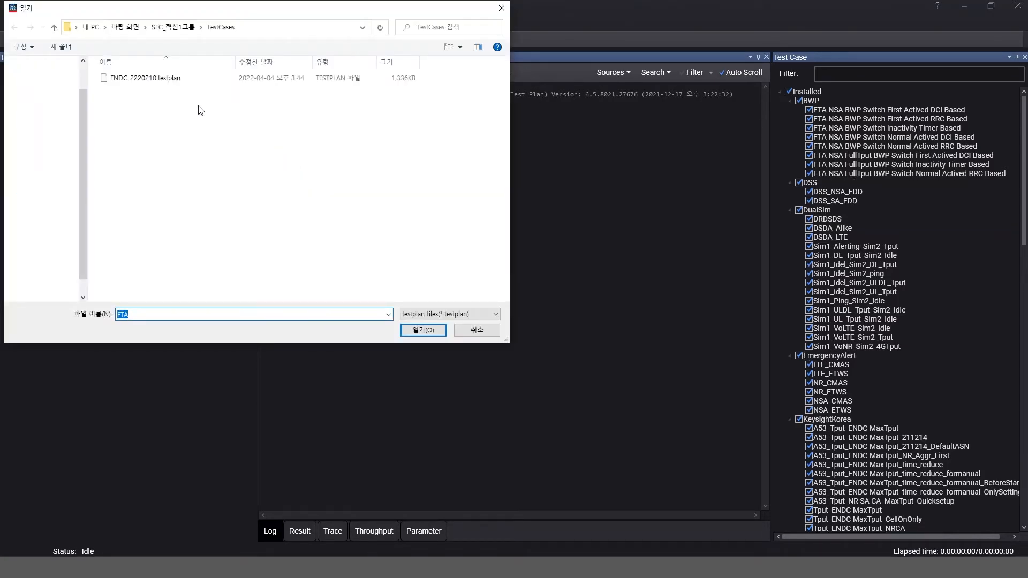
{"action": "double_click", "coordinate": [185, 79]}
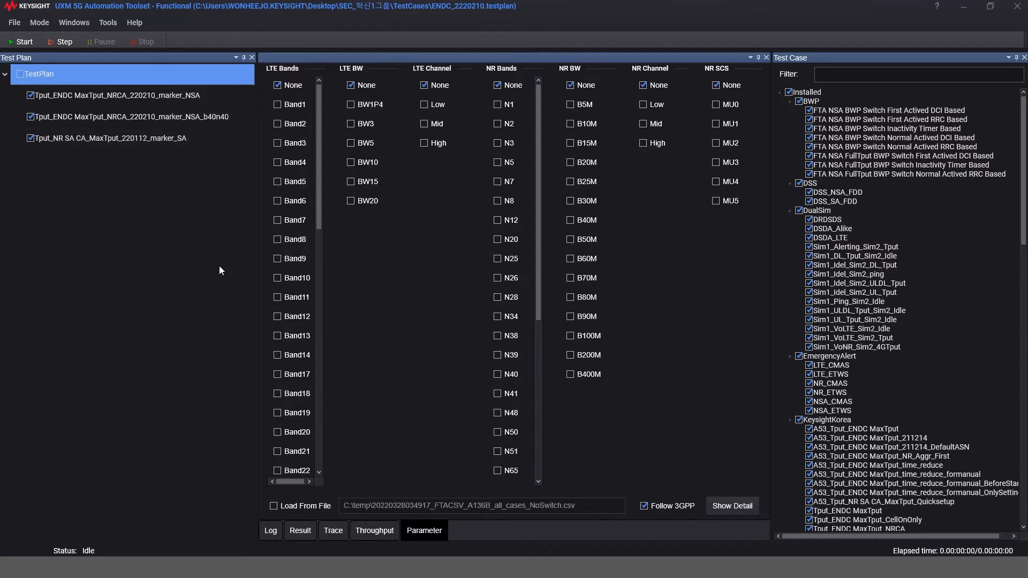
{"action": "left_click", "coordinate": [274, 506]}
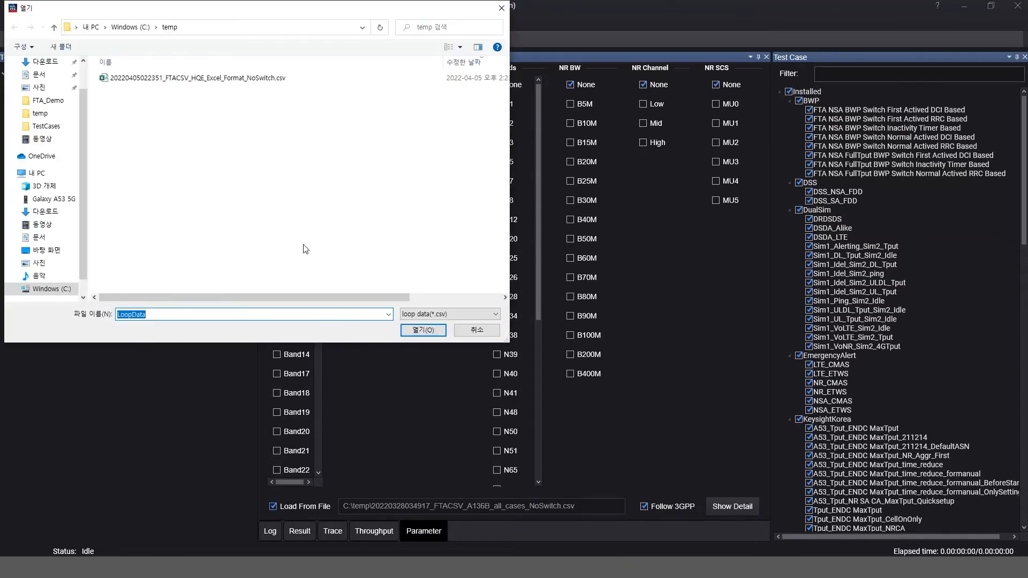
{"action": "left_click", "coordinate": [293, 83]}
{"action": "left_click", "coordinate": [405, 329]}
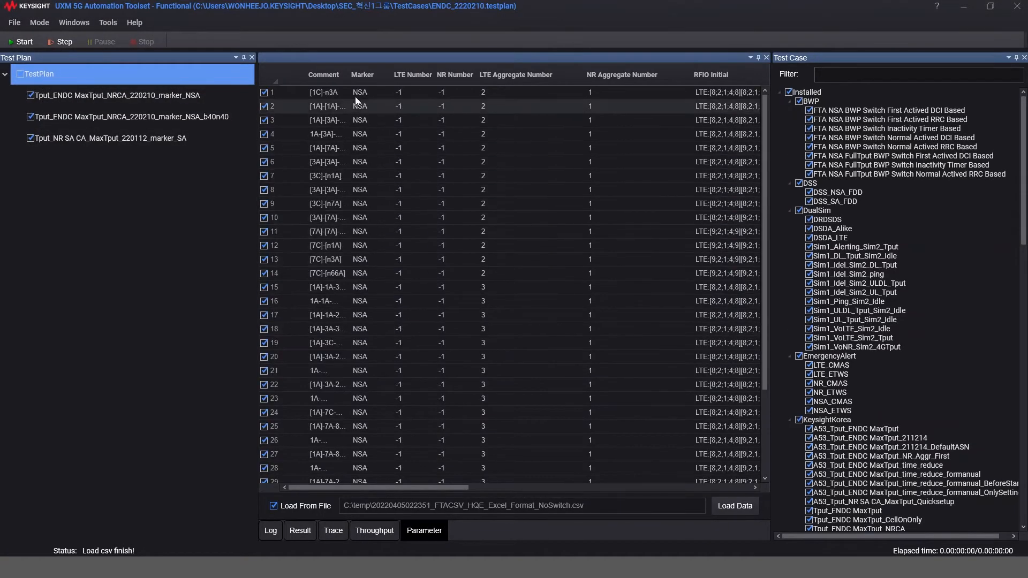
Fit the Comment column to its contents and review the loaded cases' RFIO, LTE PCC and LTE SCC columns.
{"action": "double_click", "coordinate": [345, 81]}
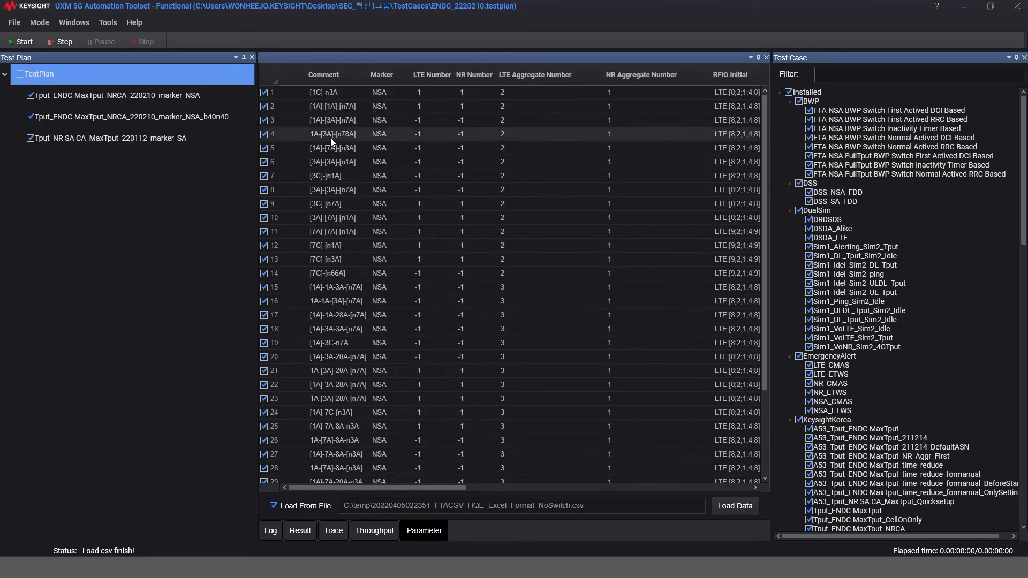
{"action": "scroll", "coordinate": [384, 484], "scroll_direction": "right", "scroll_amount": 3}
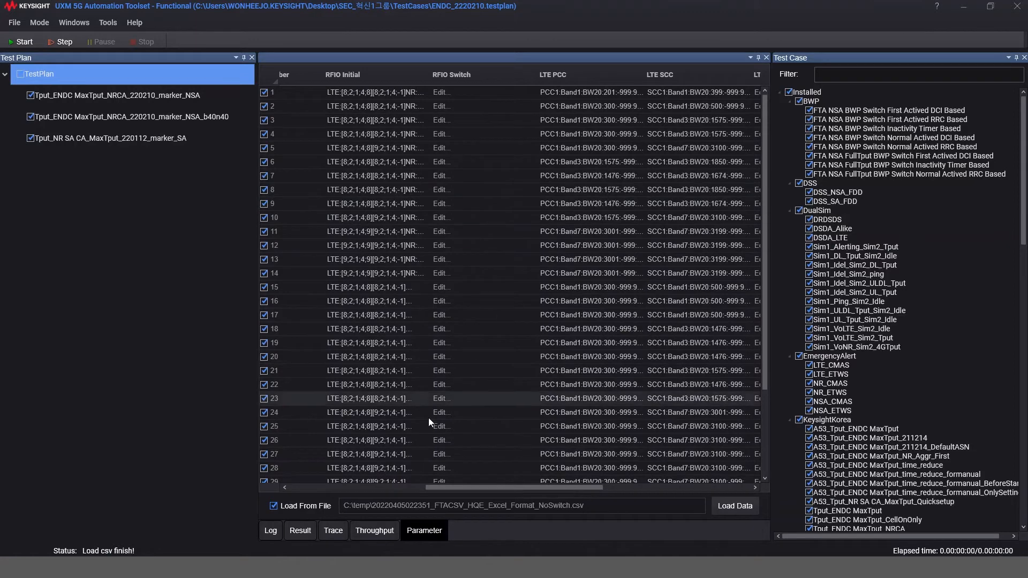
{"action": "left_click_drag", "start_coordinate": [439, 487], "coordinate": [287, 487]}
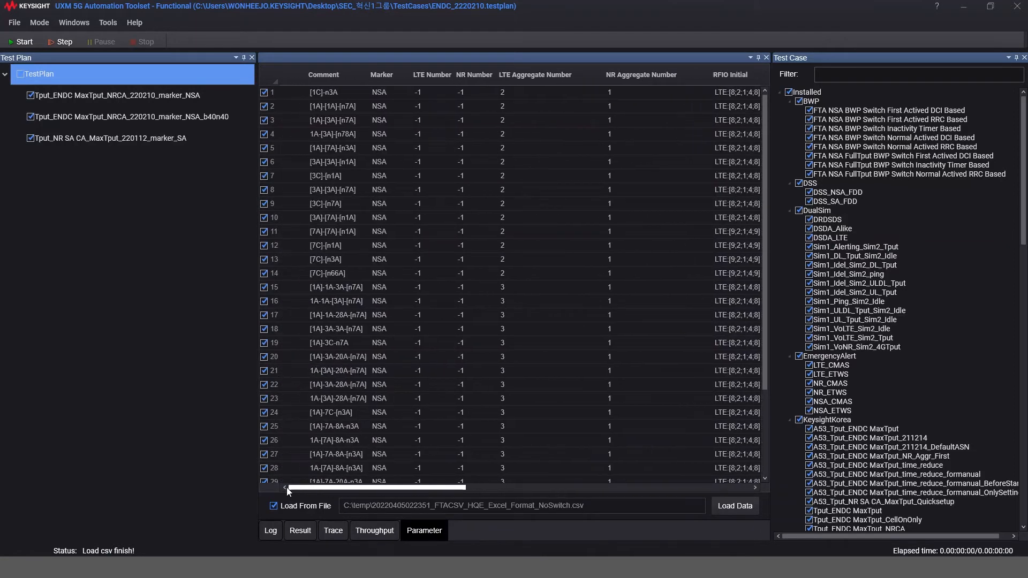
Review the system settings for the instrument IP address, AT COM port, SIM parameters and runtime options, and accept them.
{"action": "left_click", "coordinate": [107, 23]}
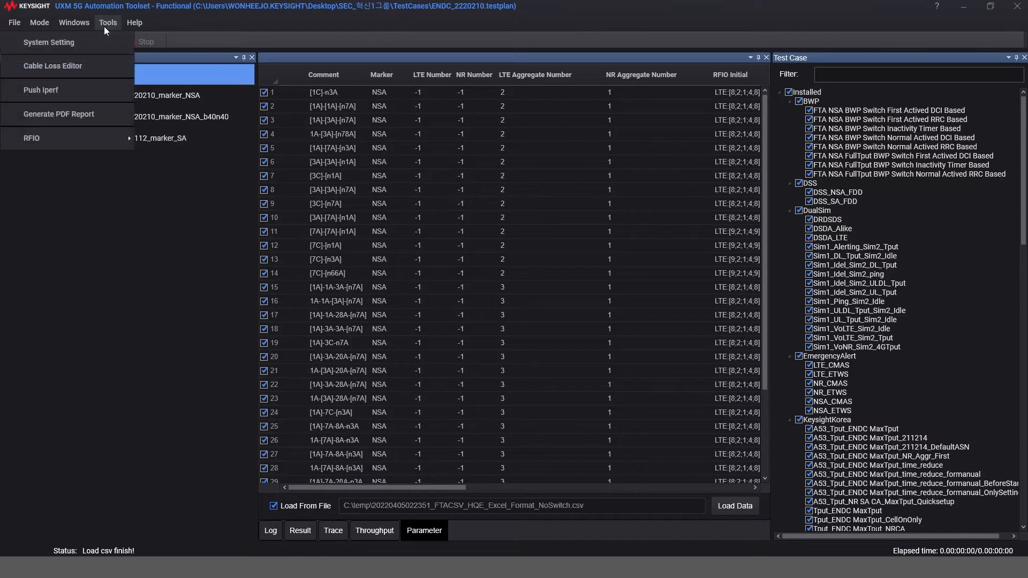
{"action": "left_click", "coordinate": [104, 39]}
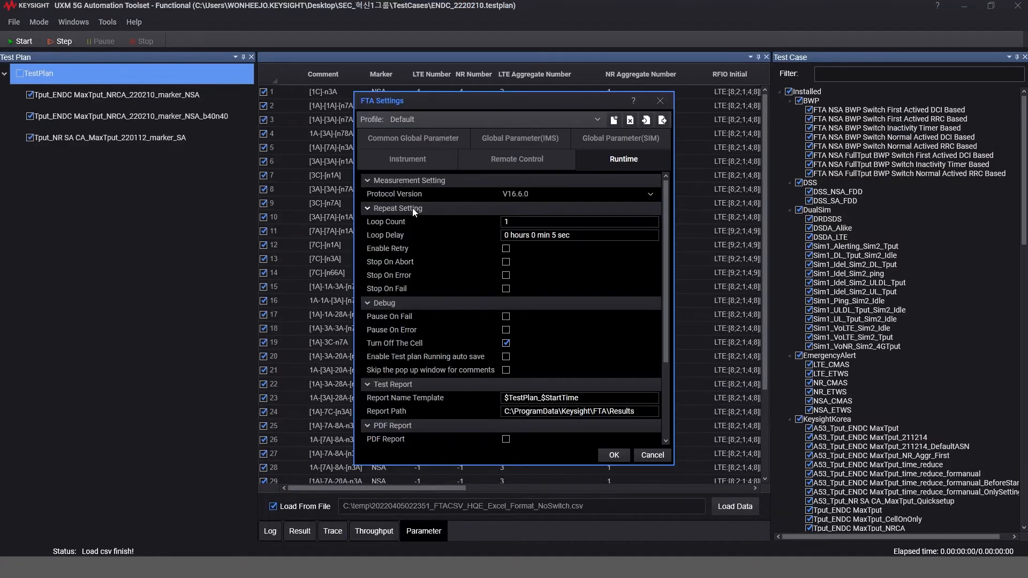
{"action": "left_click", "coordinate": [424, 164]}
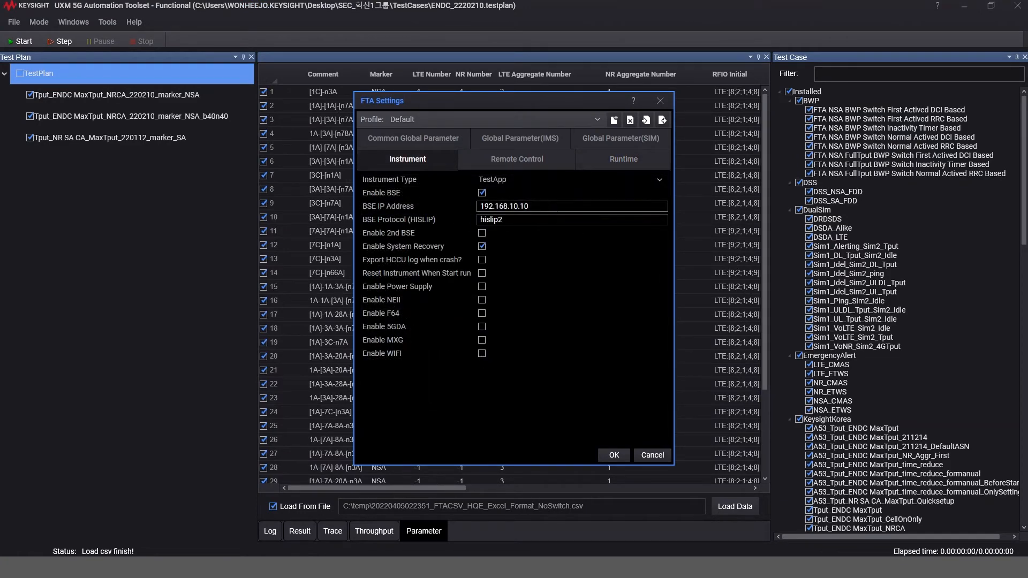
{"action": "left_click_drag", "start_coordinate": [533, 206], "coordinate": [470, 205]}
{"action": "left_click", "coordinate": [438, 146]}
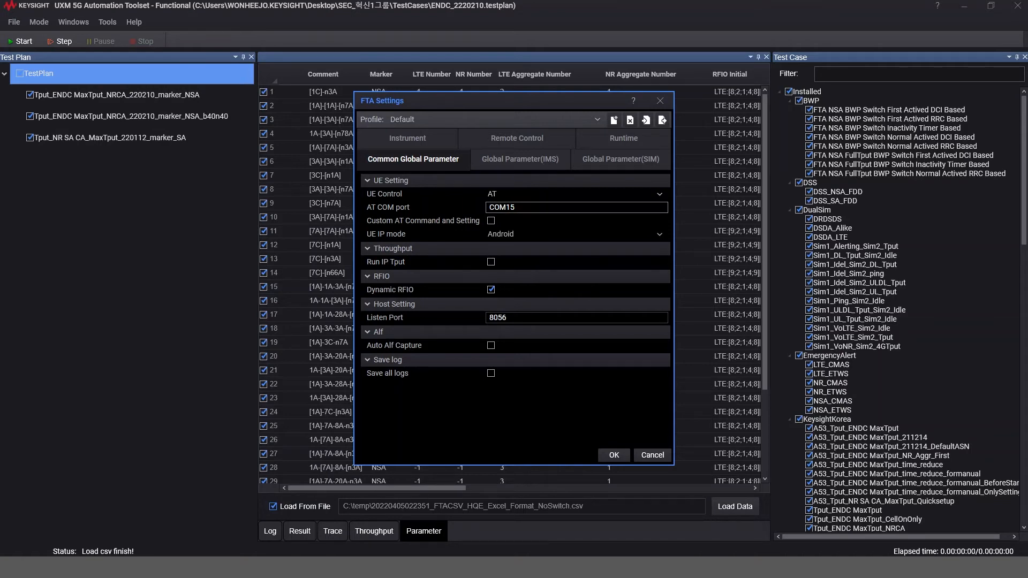
{"action": "double_click", "coordinate": [502, 208]}
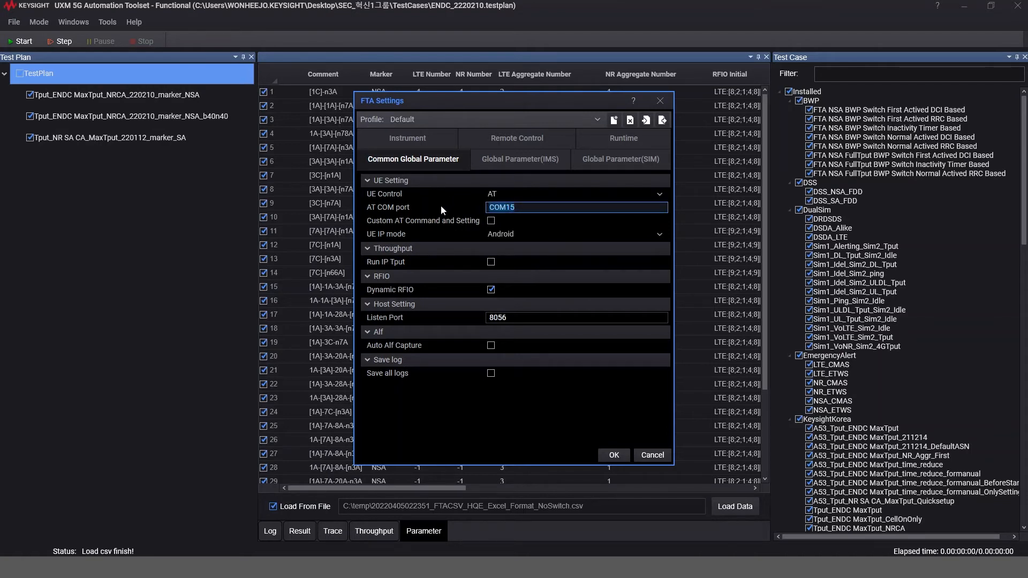
{"action": "left_click", "coordinate": [607, 162]}
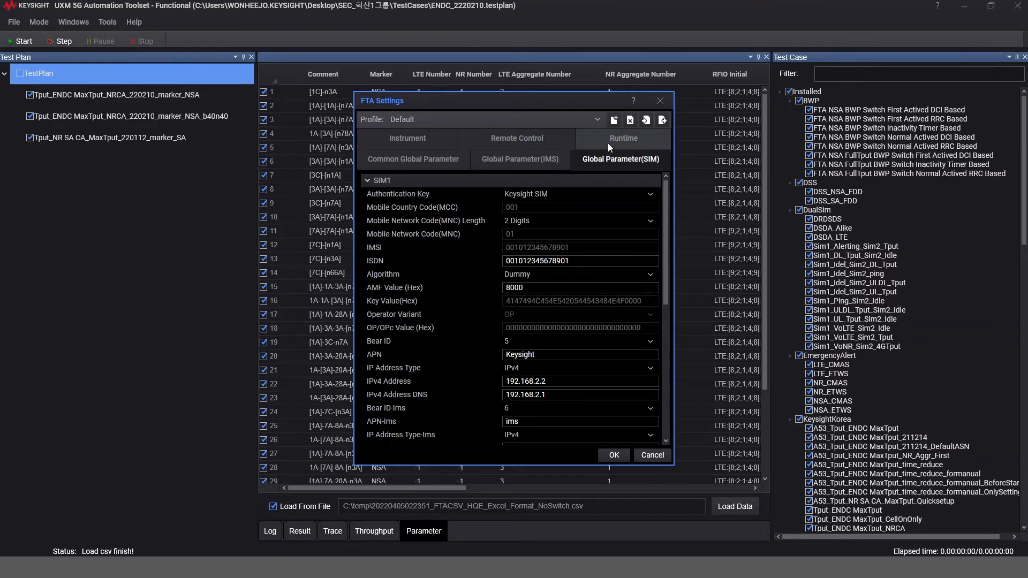
{"action": "left_click", "coordinate": [608, 143]}
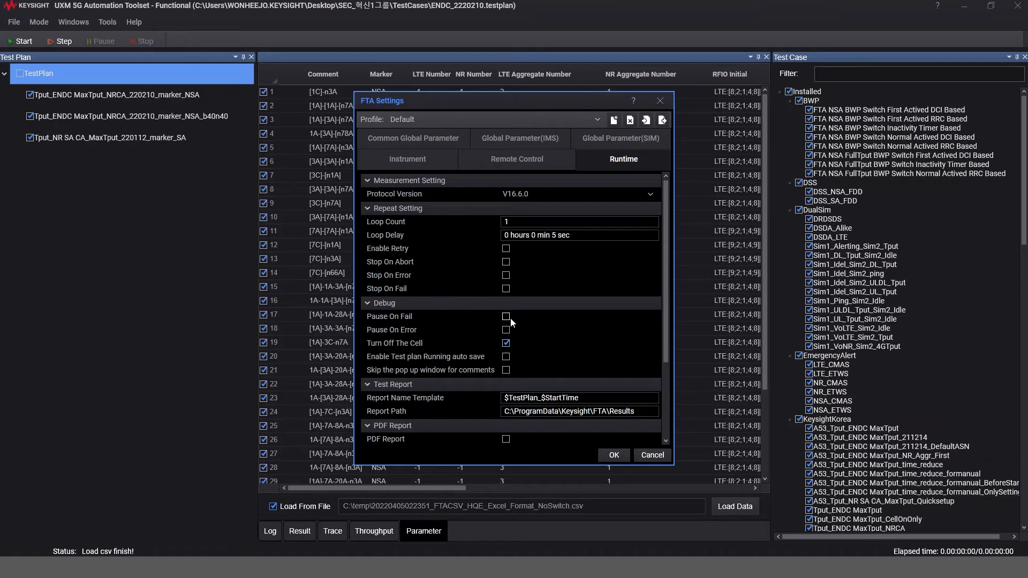
{"action": "left_click", "coordinate": [614, 455]}
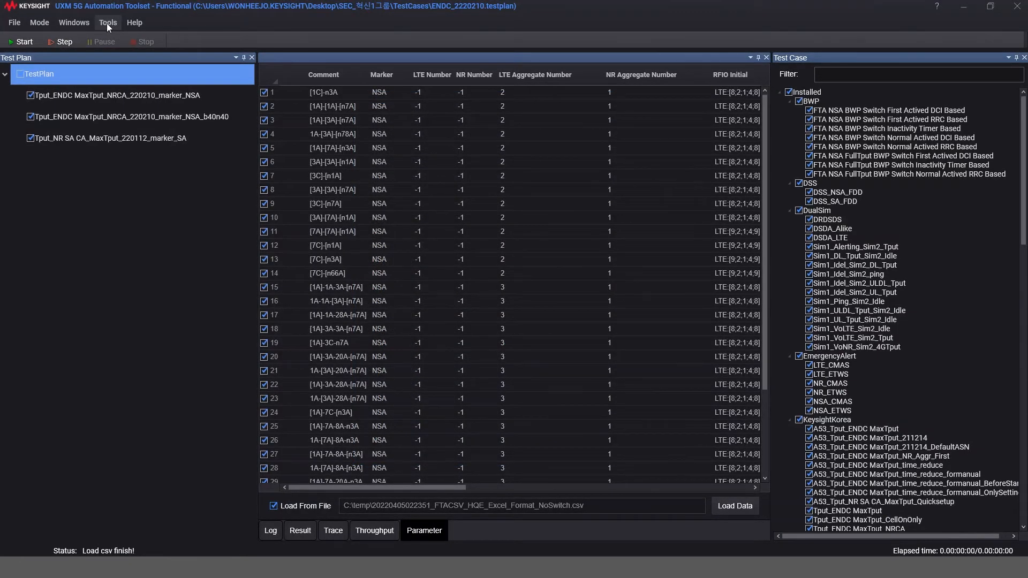
{"action": "left_click", "coordinate": [108, 23]}
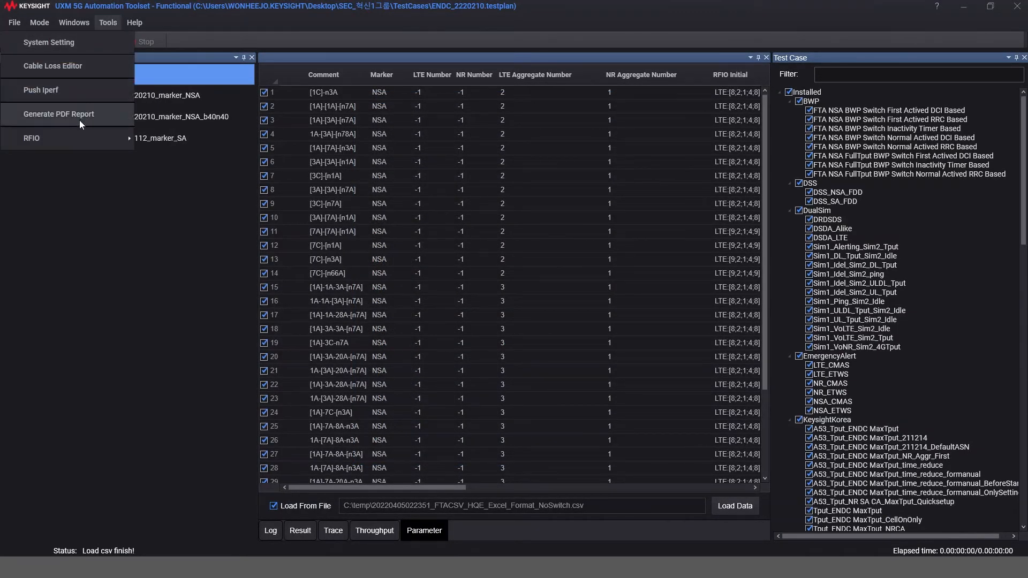
{"action": "mouse_move", "coordinate": [76, 140]}
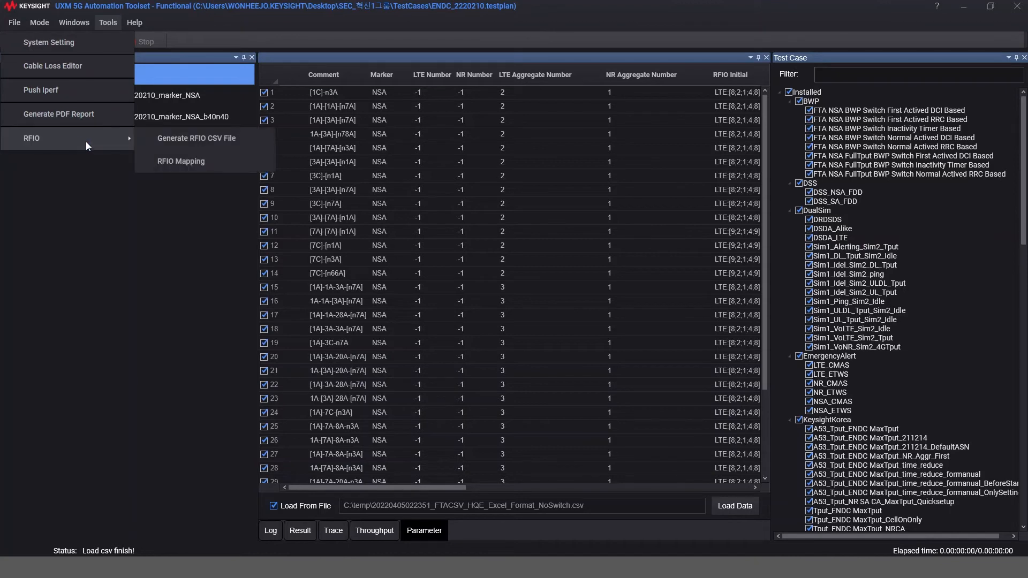
{"action": "left_click", "coordinate": [159, 156]}
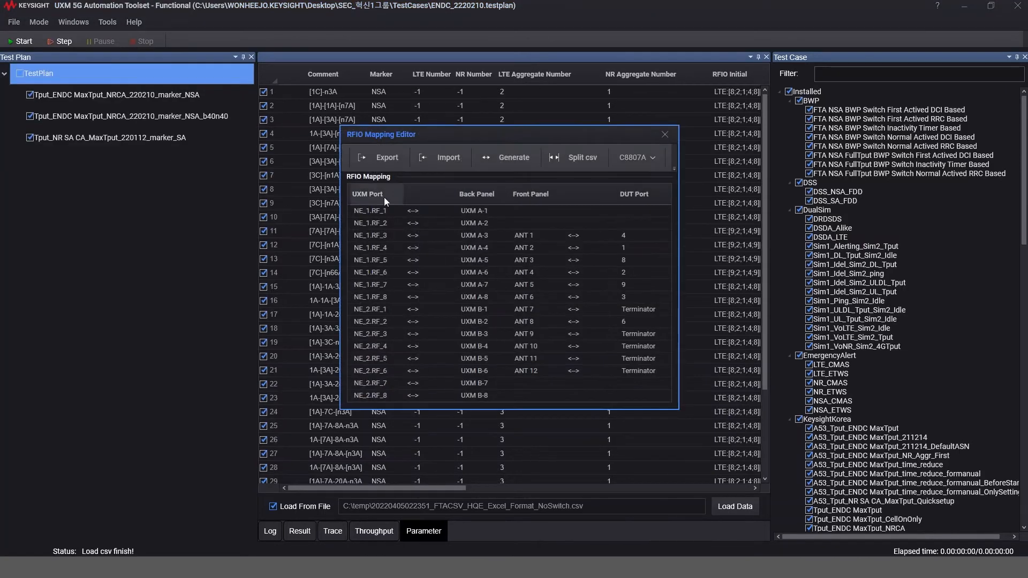
{"action": "left_click", "coordinate": [501, 164]}
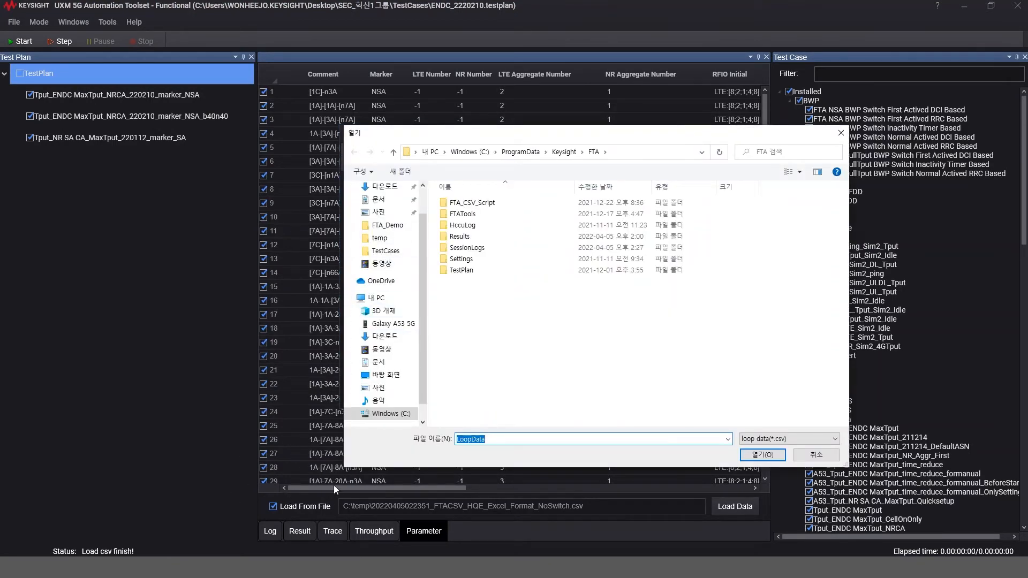
{"action": "left_click", "coordinate": [399, 236]}
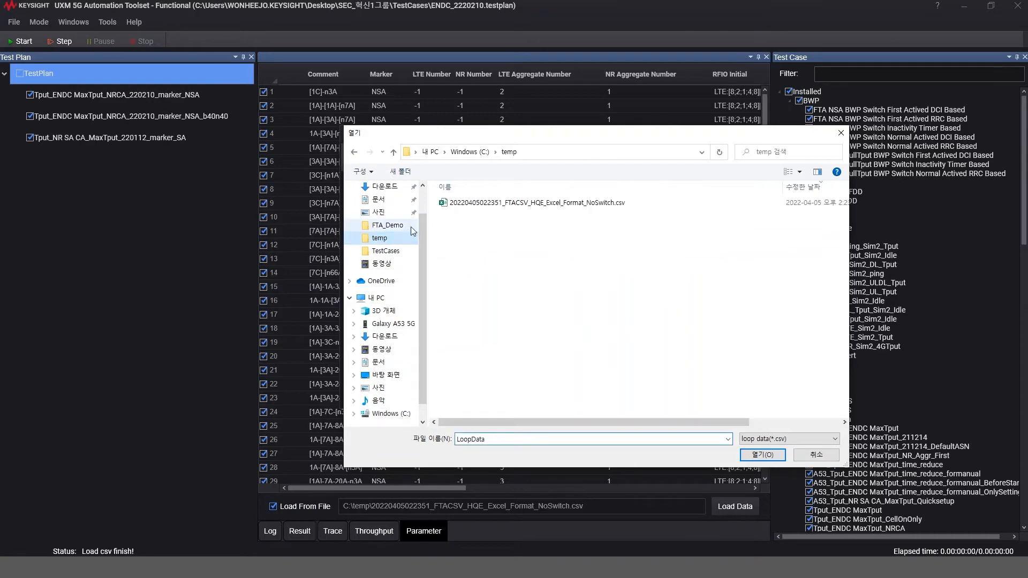
{"action": "left_click", "coordinate": [514, 203]}
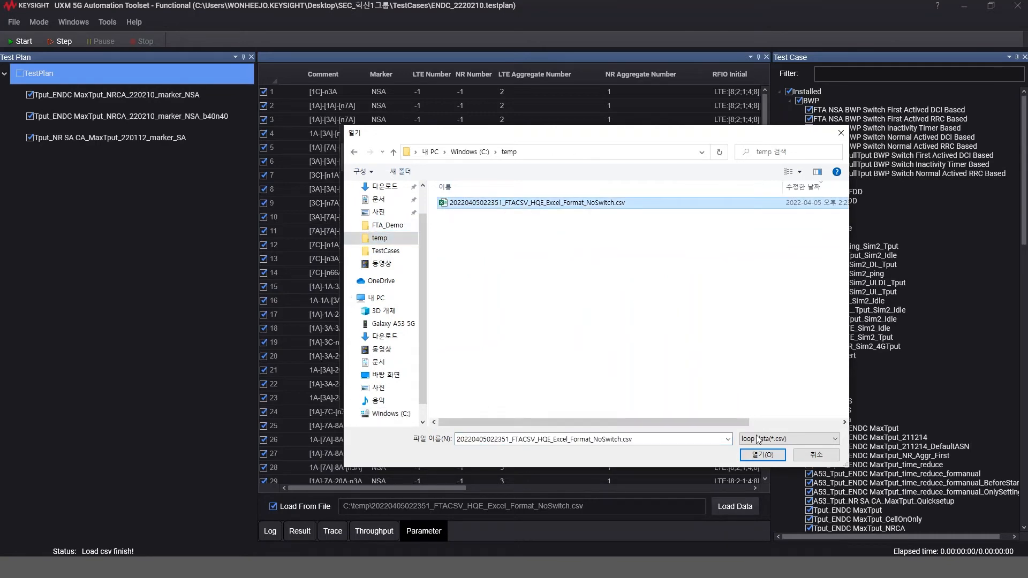
{"action": "left_click", "coordinate": [761, 454]}
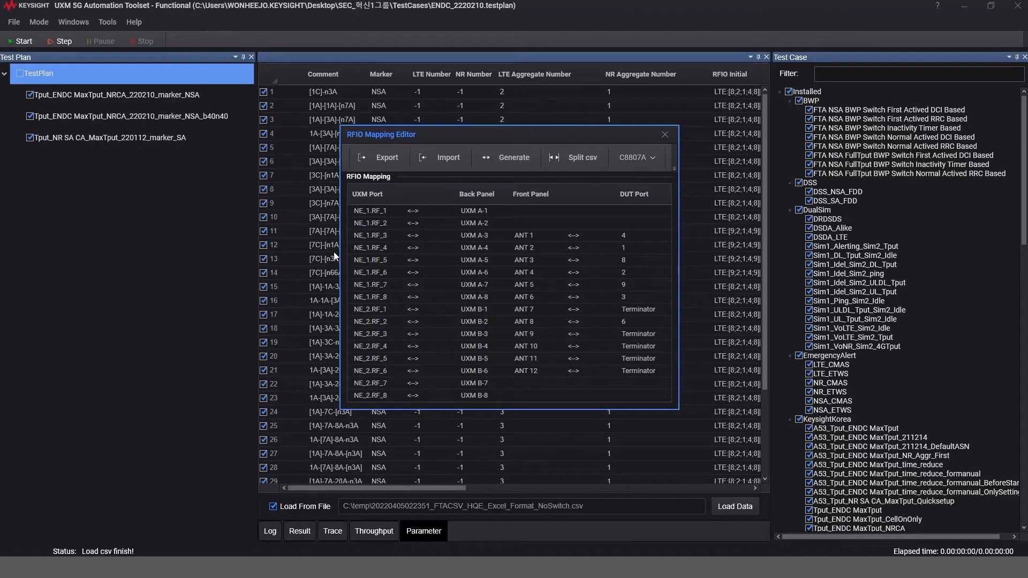
Examine the generated DUT port assignments for each UXM port and the available equipment configurations, and close the mapping editor.
{"action": "left_click", "coordinate": [638, 236]}
{"action": "key", "text": "Down"}
{"action": "key", "text": "Down"}
{"action": "key", "text": "Down"}
{"action": "key", "text": "Down"}
{"action": "key", "text": "Down"}
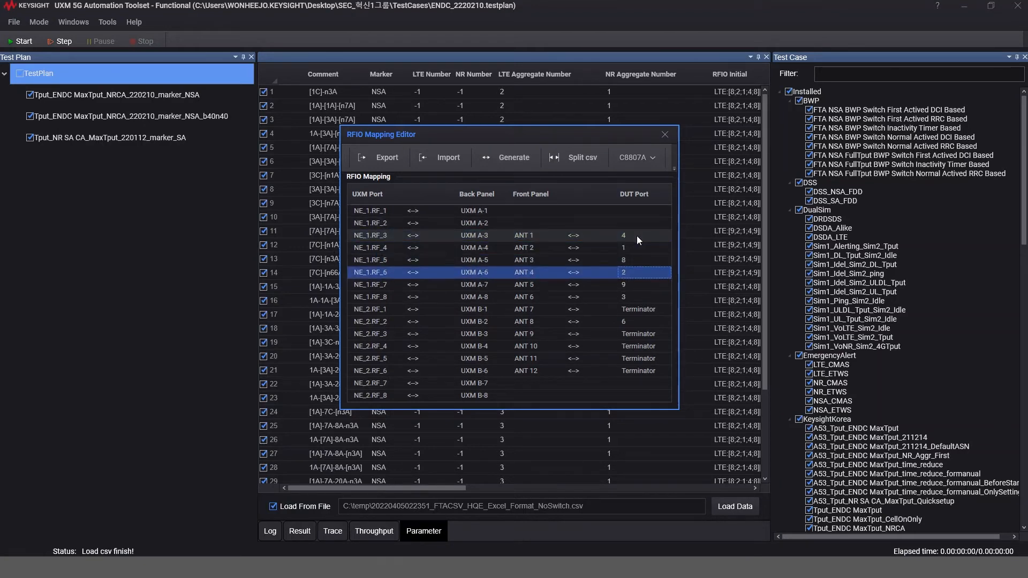
{"action": "key", "text": "Down"}
{"action": "key", "text": "Down"}
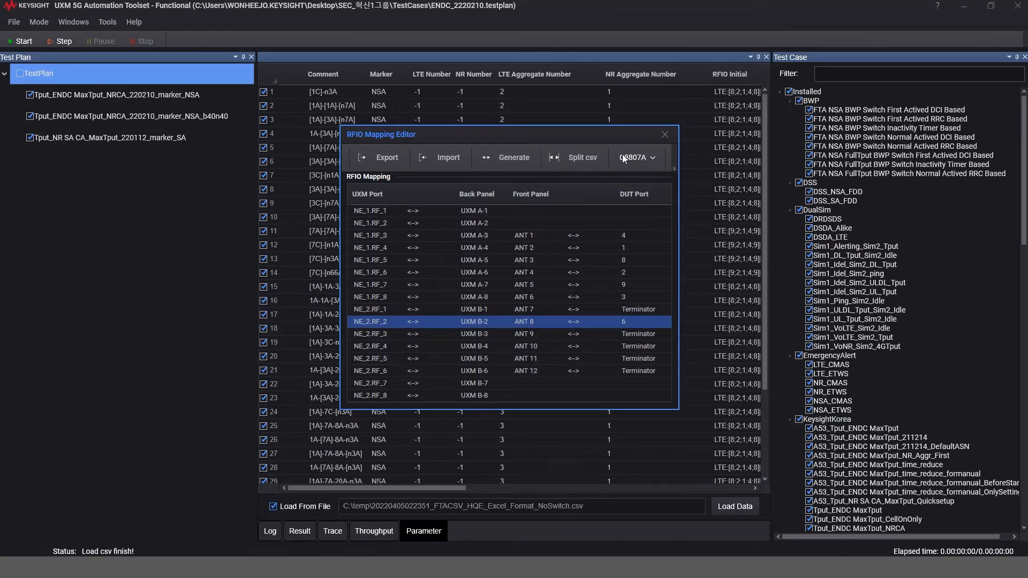
{"action": "left_click", "coordinate": [637, 161]}
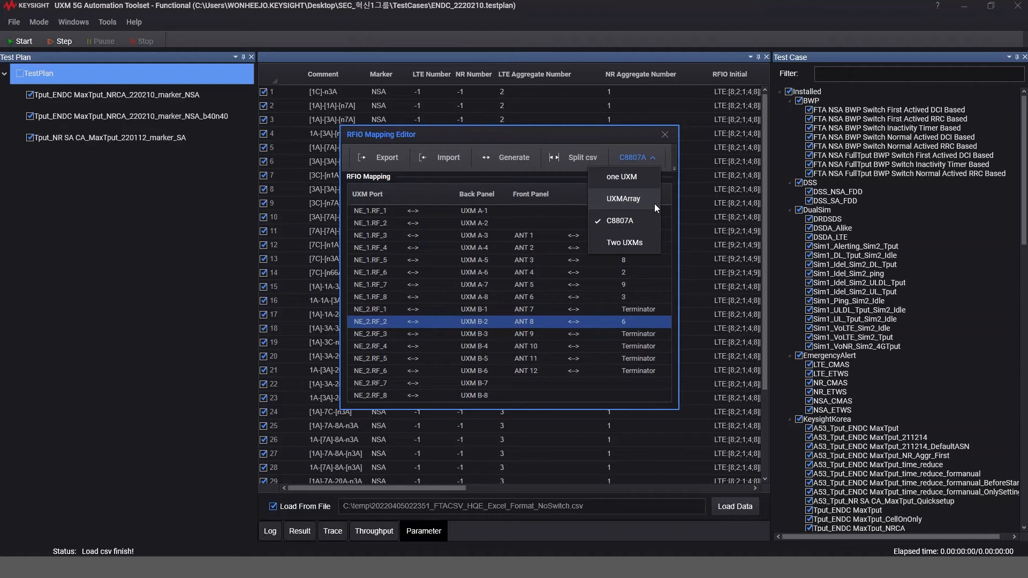
{"action": "left_click", "coordinate": [673, 204]}
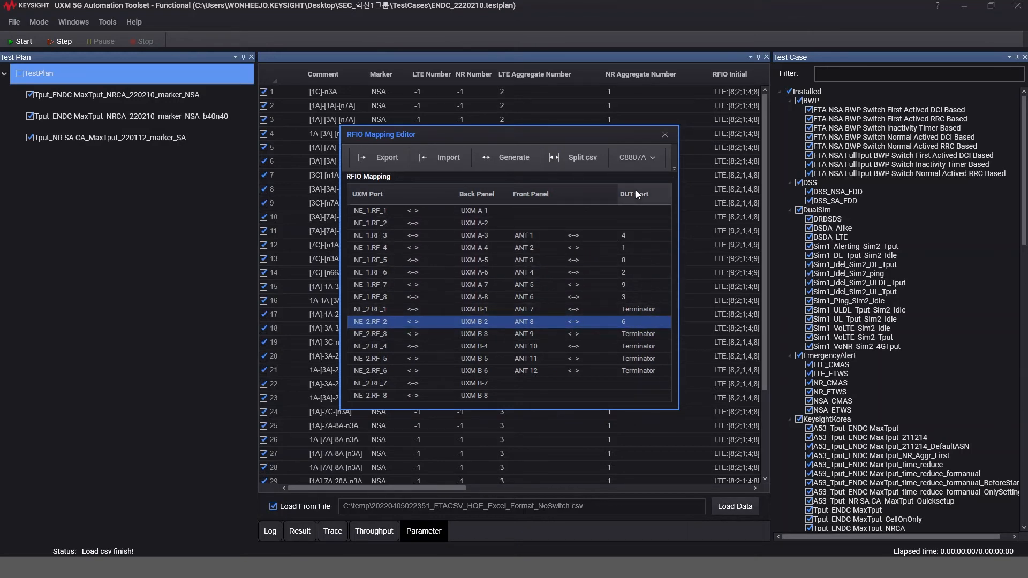
{"action": "left_click", "coordinate": [664, 132]}
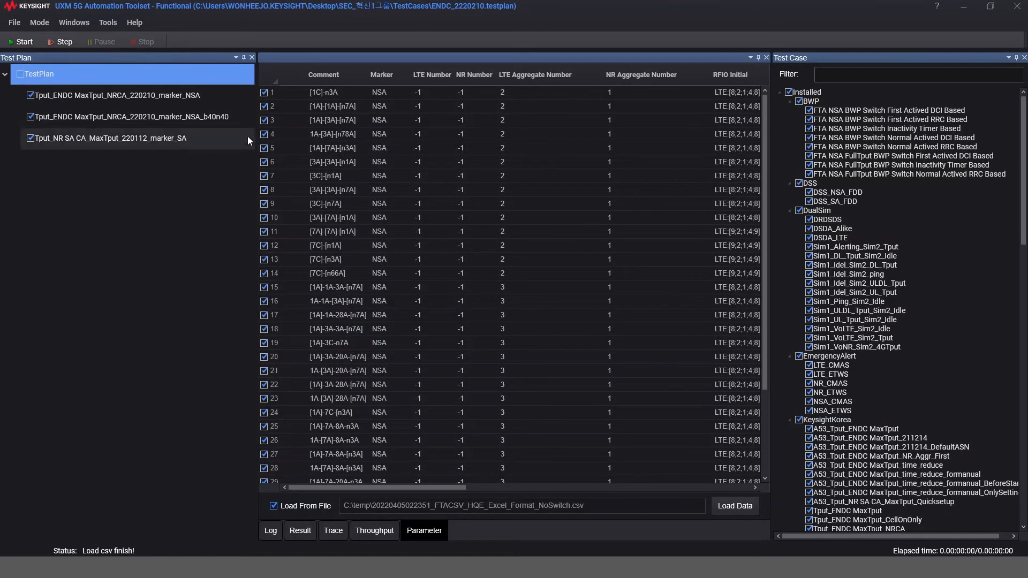
Run the test plan, stop it during case 7 ([3C]-[n1A]), and minimize the automation window.
{"action": "left_click", "coordinate": [15, 44]}
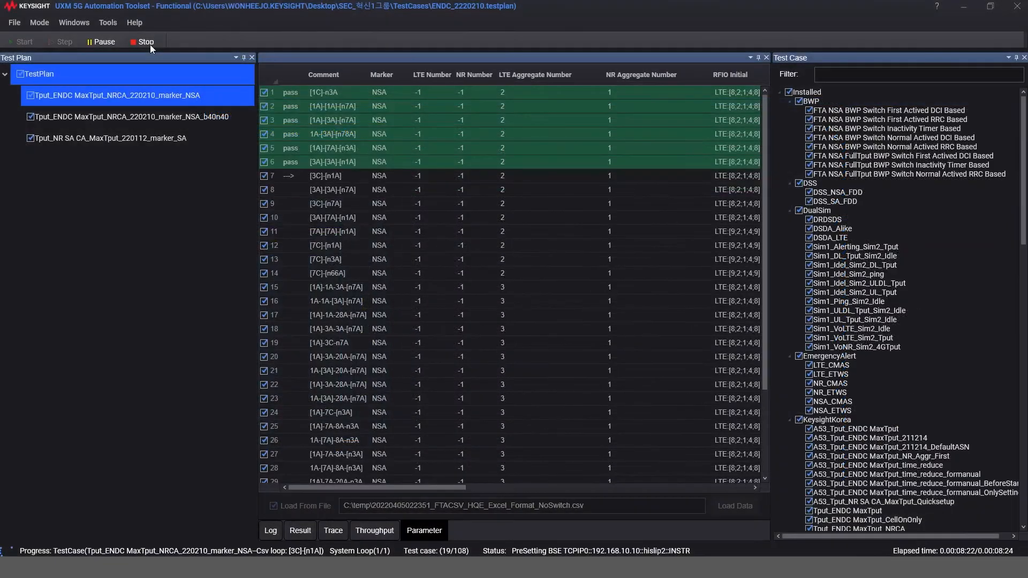
{"action": "left_click", "coordinate": [146, 42]}
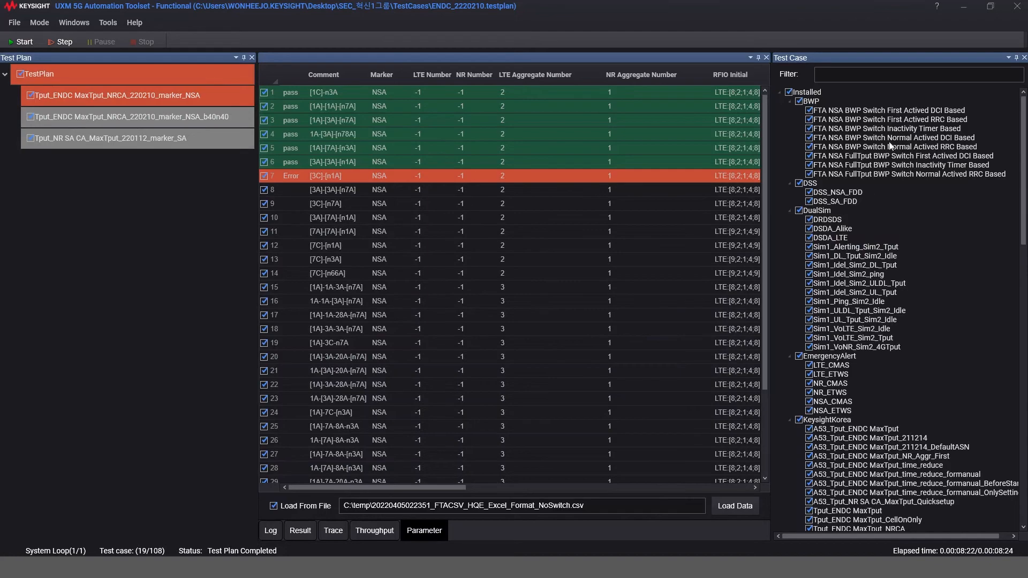
{"action": "left_click", "coordinate": [963, 6]}
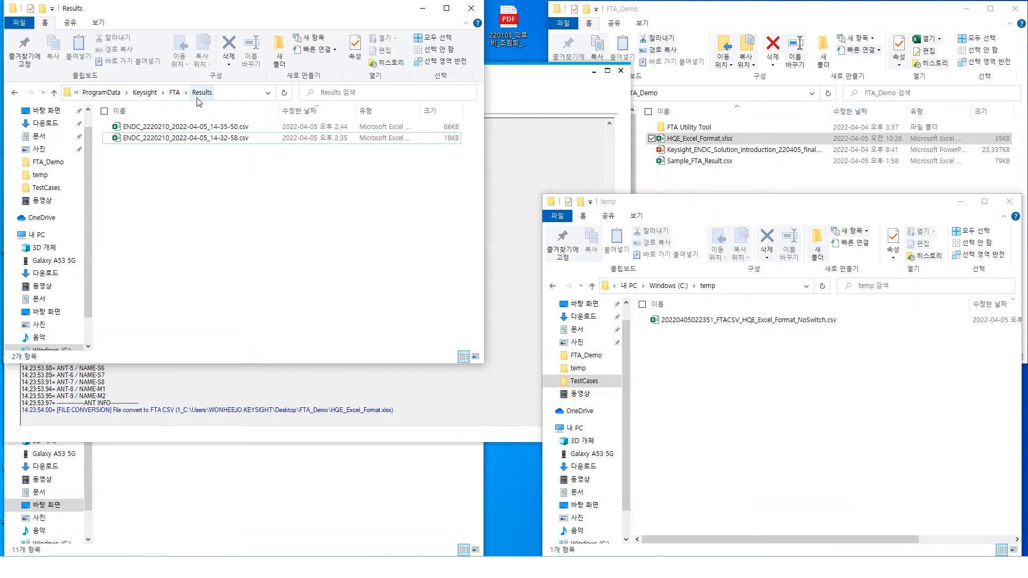
Open ENDC_2220210_2022-04-05_14-35-50.csv from the FTA Results folder, examine its verdict summary and detailed test log entries, and close it.
{"action": "double_click", "coordinate": [135, 129]}
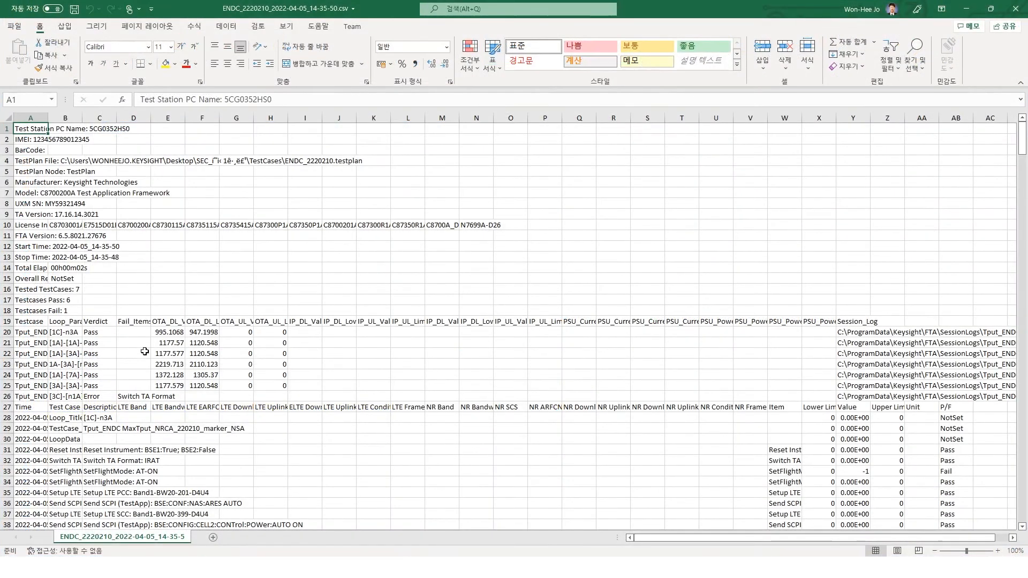
{"action": "key", "text": "Down"}
{"action": "key", "text": "Down"}
{"action": "key", "text": "Down"}
{"action": "key", "text": "Down"}
{"action": "key", "text": "Down"}
{"action": "key", "text": "Down"}
{"action": "key", "text": "Down"}
{"action": "key", "text": "Down"}
{"action": "key", "text": "Down"}
{"action": "key", "text": "Down"}
{"action": "key", "text": "Down"}
{"action": "key", "text": "Down"}
{"action": "key", "text": "Down"}
{"action": "key", "text": "Down"}
{"action": "key", "text": "Down"}
{"action": "key", "text": "Down"}
{"action": "key", "text": "Down"}
{"action": "key", "text": "Down"}
{"action": "key", "text": "Down"}
{"action": "key", "text": "Down"}
{"action": "key", "text": "Down"}
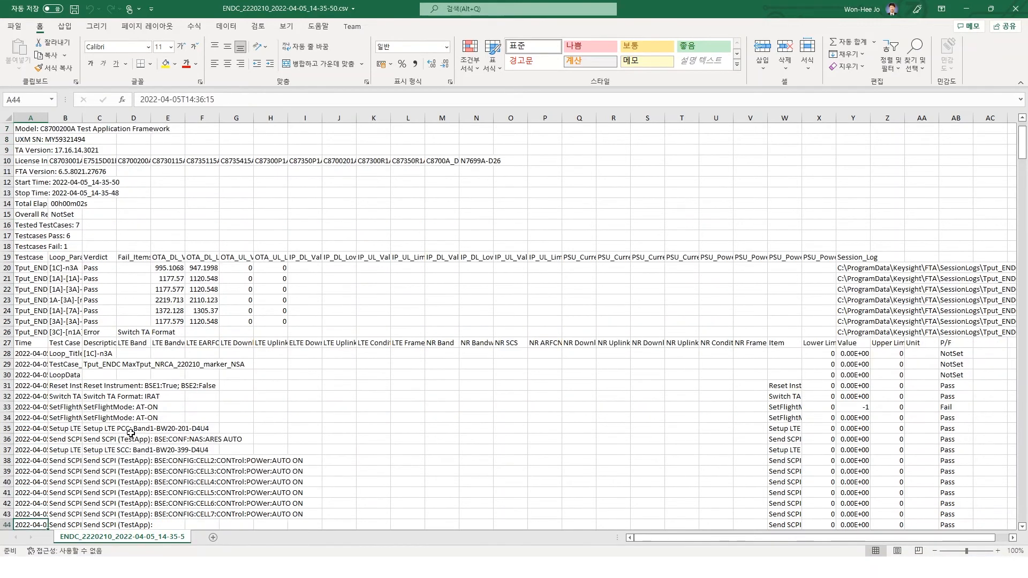
{"action": "key", "text": "Down"}
{"action": "key", "text": "Down"}
{"action": "key", "text": "Down"}
{"action": "key", "text": "Down"}
{"action": "key", "text": "Down"}
{"action": "key", "text": "Down"}
{"action": "key", "text": "Down"}
{"action": "key", "text": "Down"}
{"action": "key", "text": "Down"}
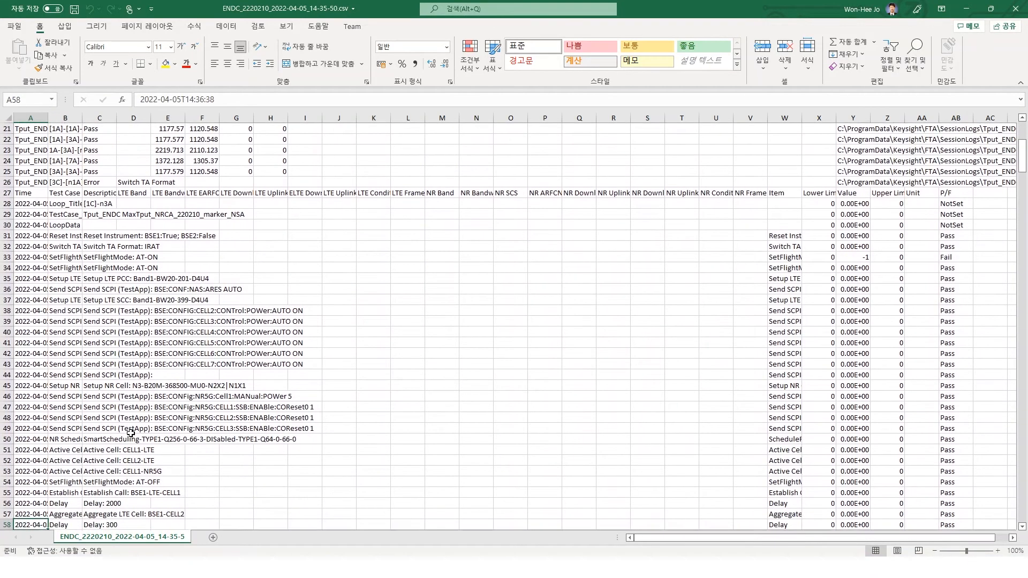
{"action": "key", "text": "Down"}
{"action": "key", "text": "Down"}
{"action": "key", "text": "Down"}
{"action": "key", "text": "Down"}
{"action": "key", "text": "Down"}
{"action": "key", "text": "Down"}
{"action": "key", "text": "Down"}
{"action": "key", "text": "Down"}
{"action": "key", "text": "Down"}
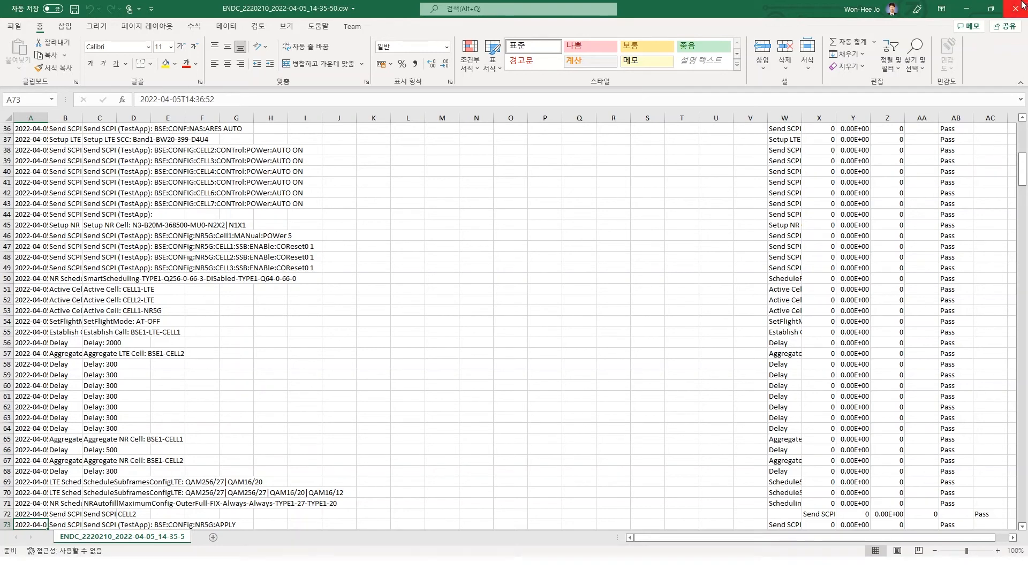
{"action": "left_click", "coordinate": [1019, 7]}
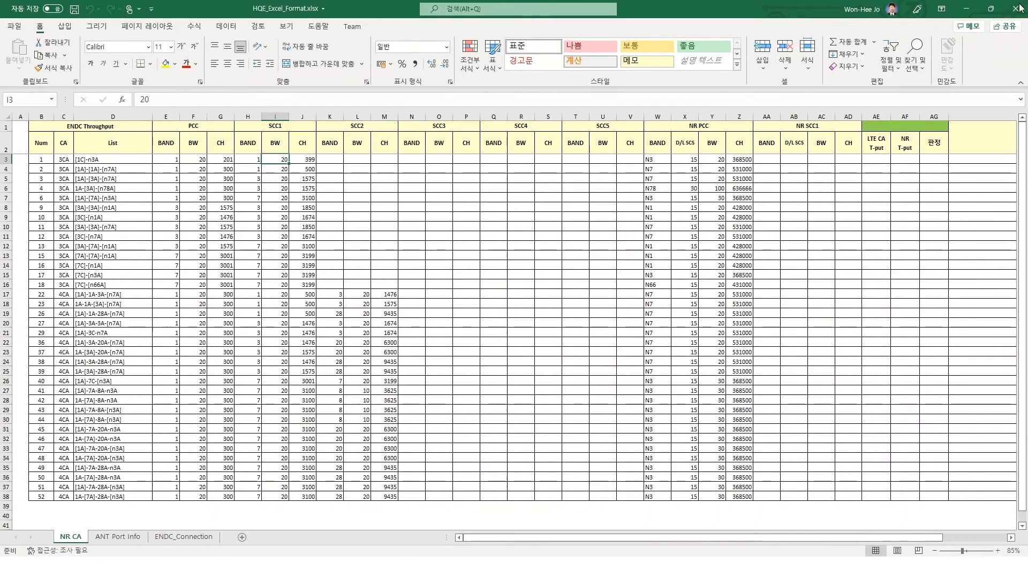
Switch to FTA Utility Tool, convert ENDC_2220210_2022-04-05_14-35-50.csv from FTA to HQE format, and open the resulting Result_Log workbook from C:\temp.
{"action": "left_click", "coordinate": [958, 9]}
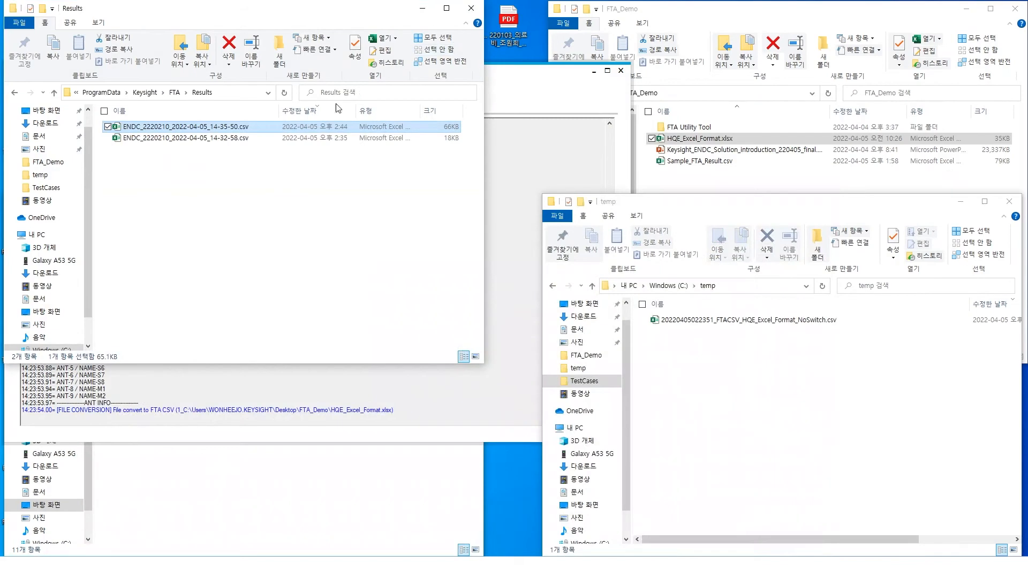
{"action": "left_click", "coordinate": [248, 384]}
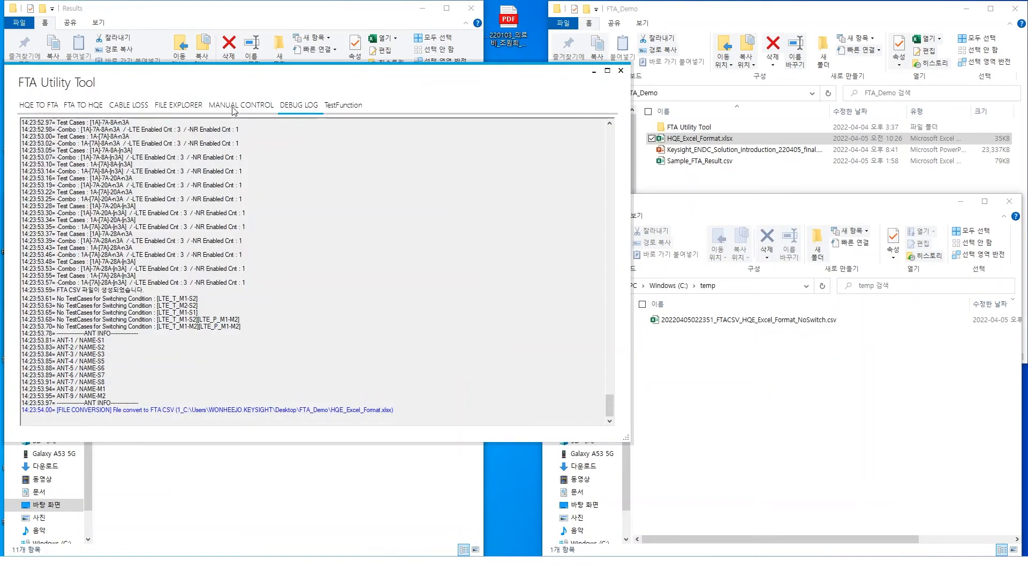
{"action": "left_click_drag", "start_coordinate": [240, 87], "coordinate": [445, 165]}
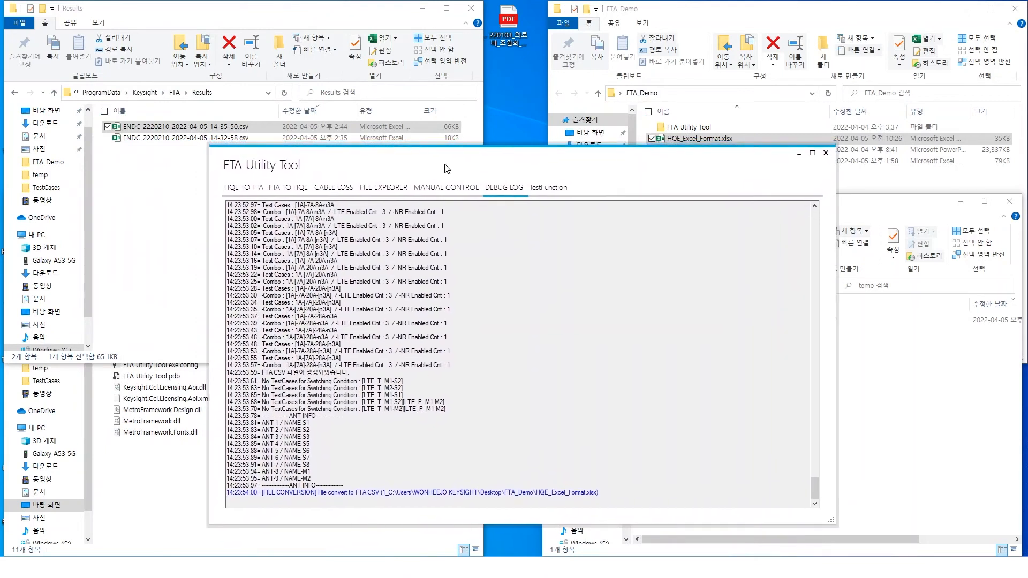
{"action": "left_click", "coordinate": [288, 188]}
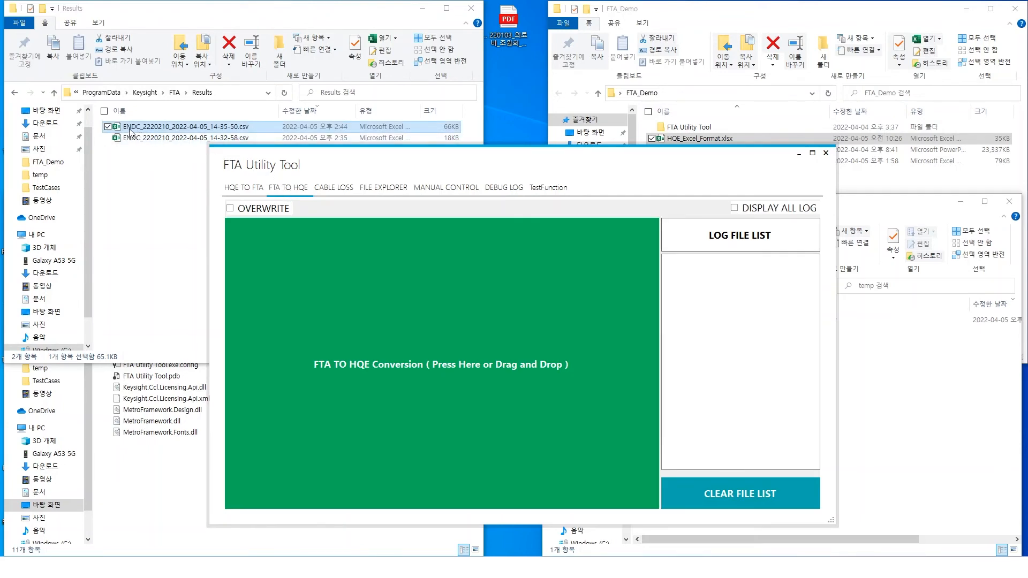
{"action": "left_click_drag", "start_coordinate": [130, 131], "coordinate": [454, 268]}
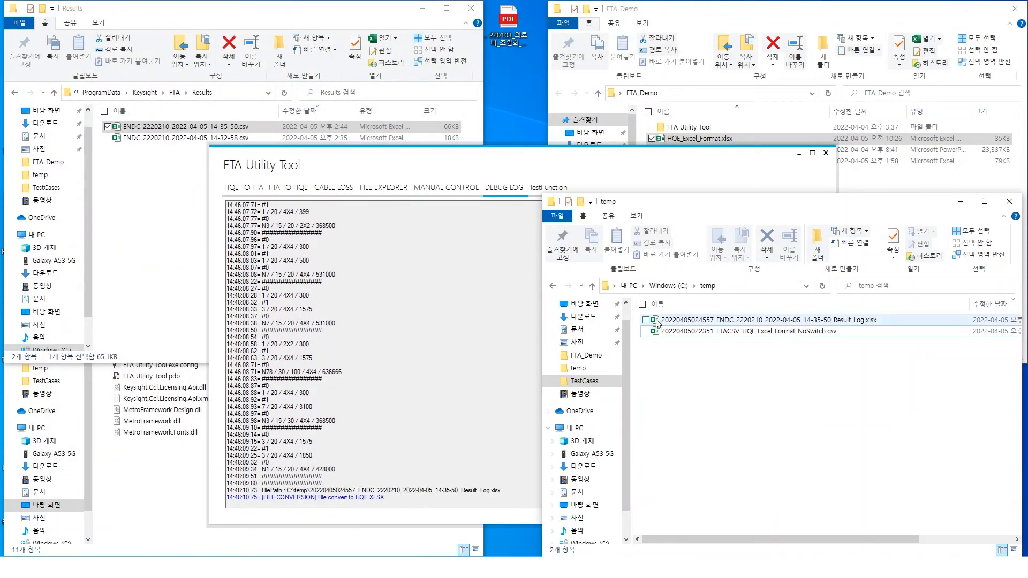
{"action": "double_click", "coordinate": [796, 321]}
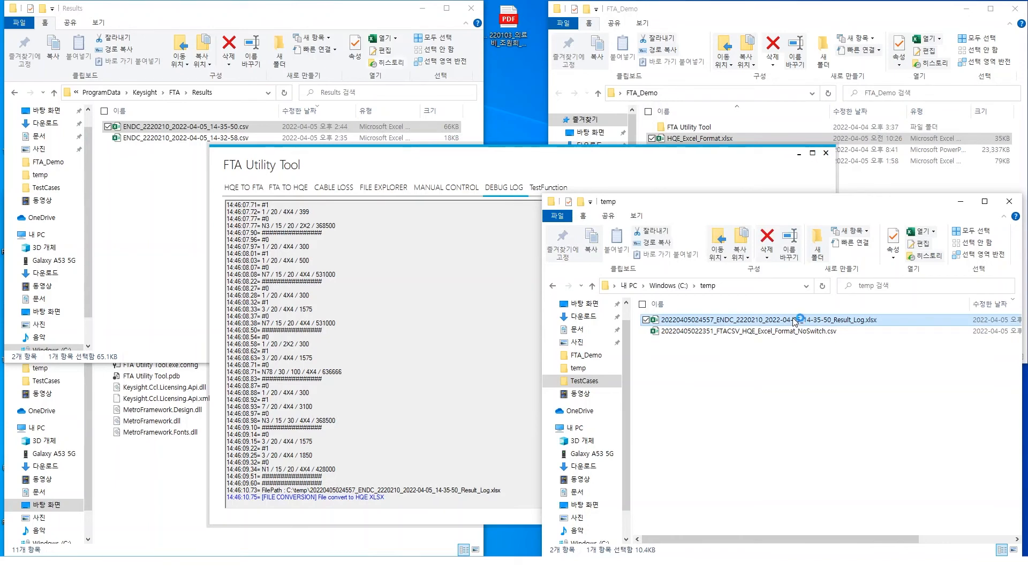